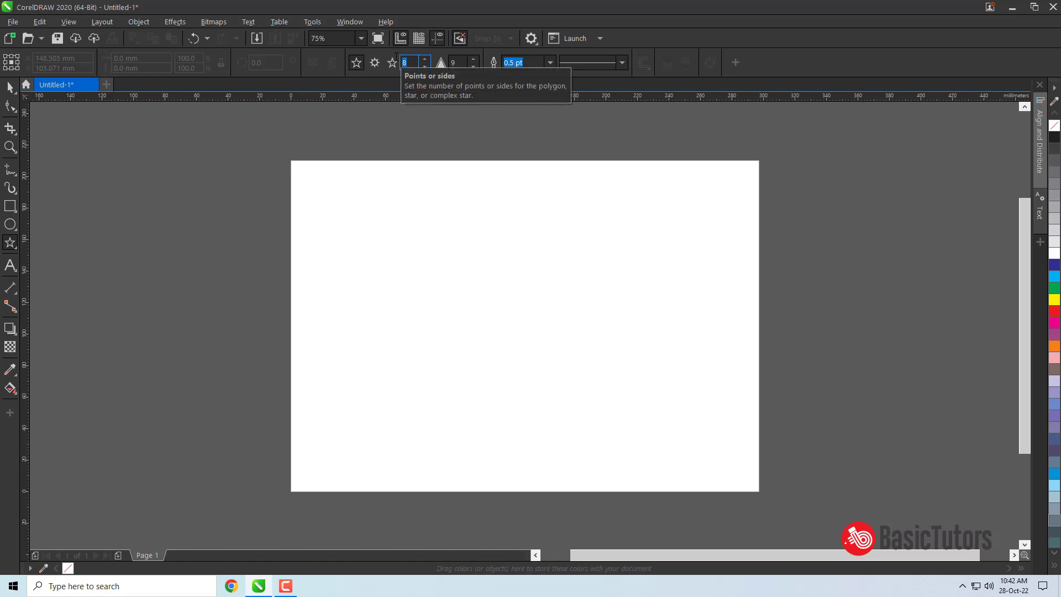
Draw an eight-point star with sharpness 9 near the page's centre and set its width and height to 119.8 mm
{"action": "key", "text": "Tab"}
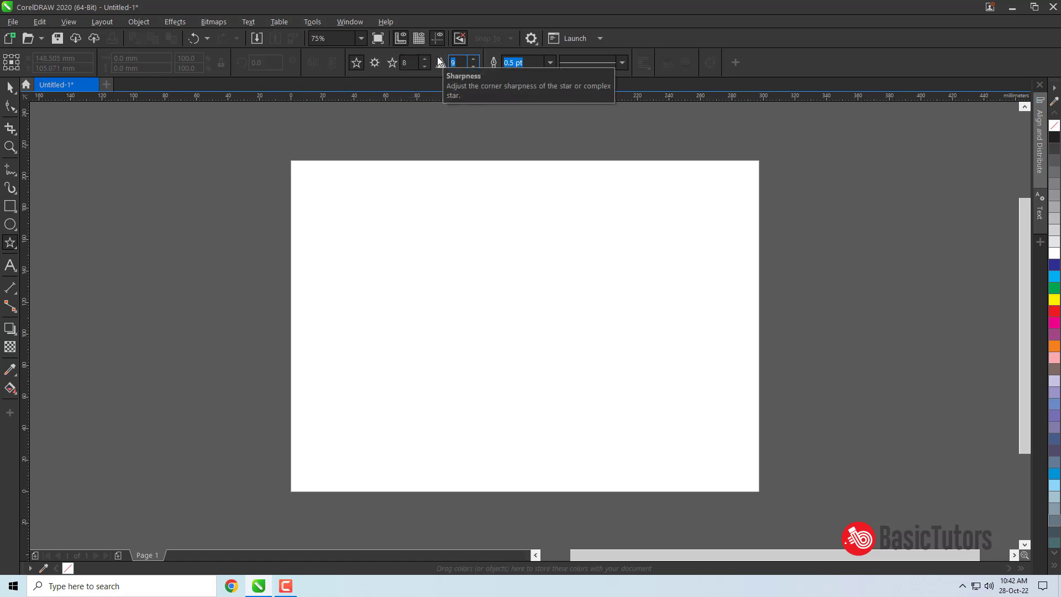
{"action": "type", "text": "9"}
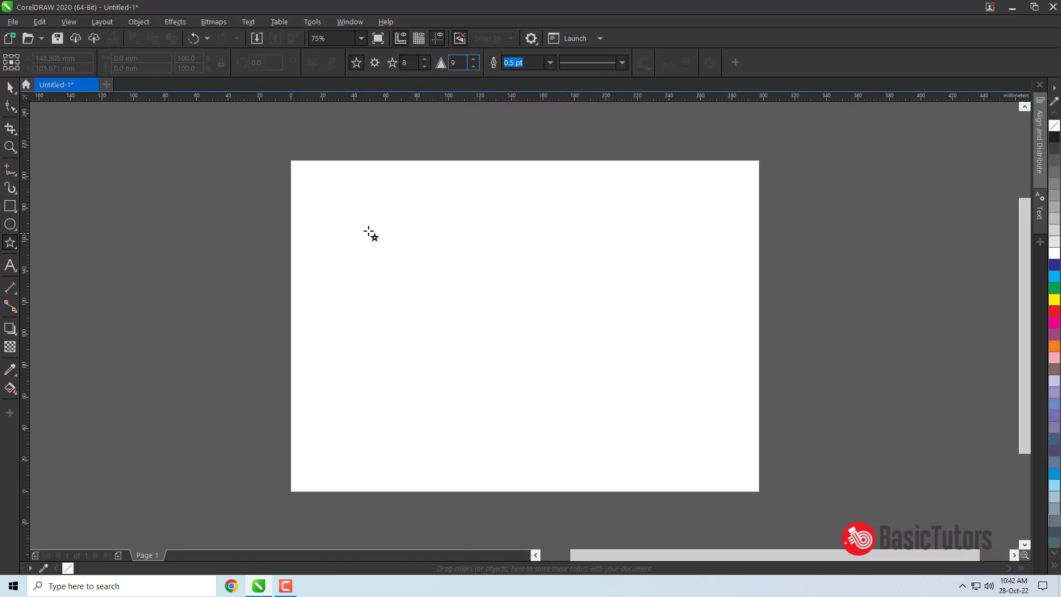
{"action": "left_click_drag", "start_coordinate": [402, 223], "coordinate": [618, 340]}
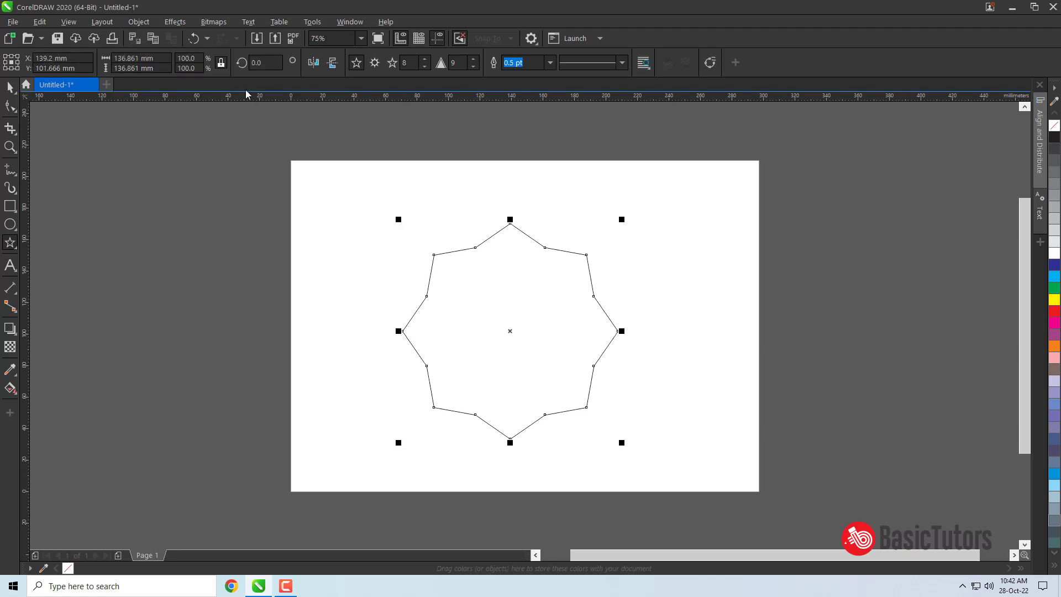
{"action": "left_click_drag", "start_coordinate": [167, 58], "coordinate": [77, 48]}
{"action": "type", "text": "119"}
{"action": "key", "text": "Return"}
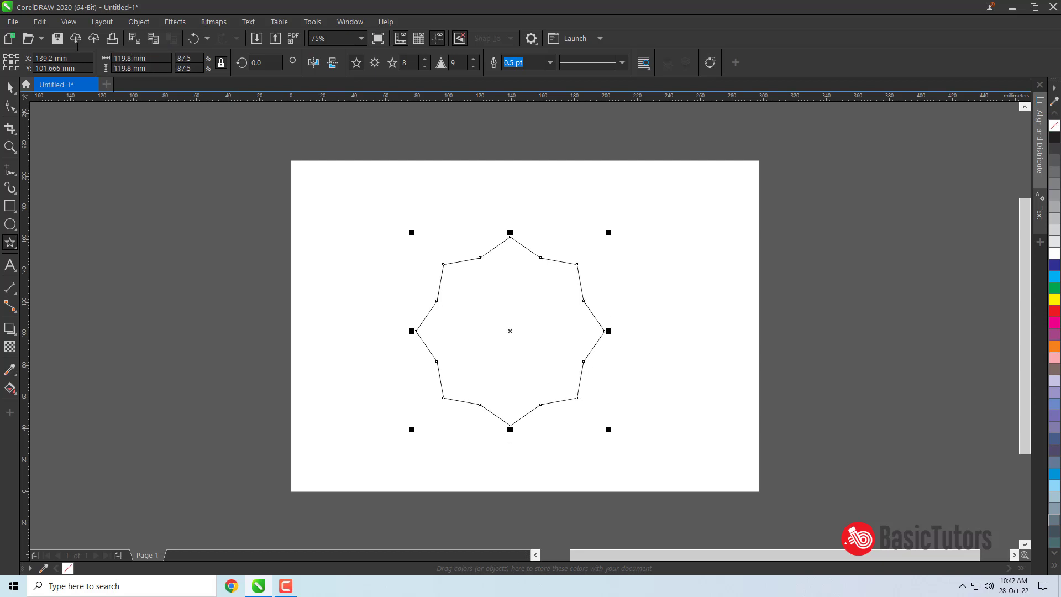
Convert the star to curves
{"action": "left_click", "coordinate": [9, 89]}
{"action": "scroll", "coordinate": [734, 462], "scroll_direction": "up", "scroll_amount": 2}
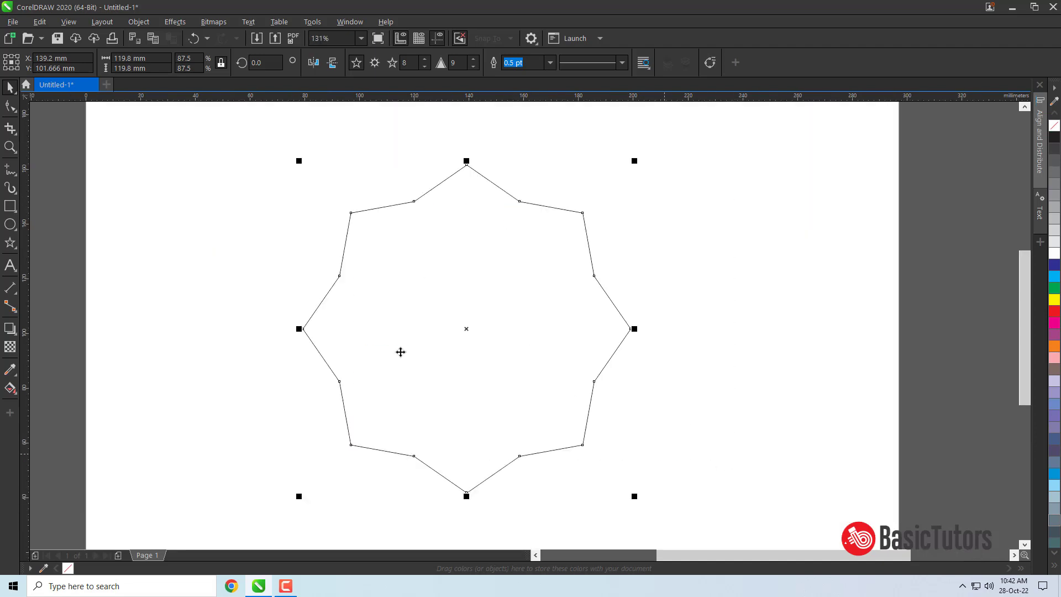
{"action": "left_click", "coordinate": [10, 91]}
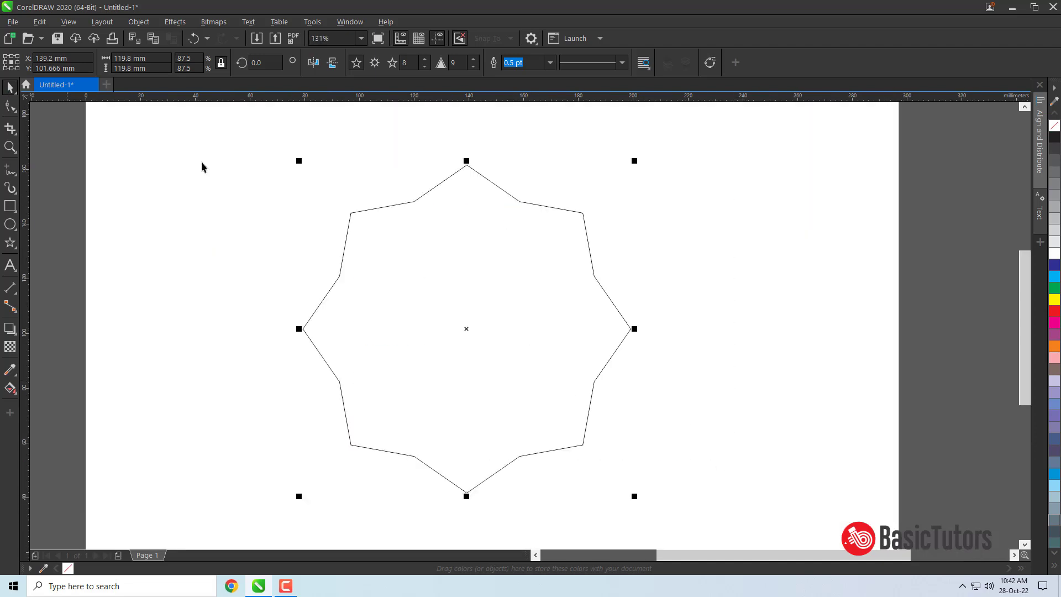
{"action": "left_click", "coordinate": [436, 185]}
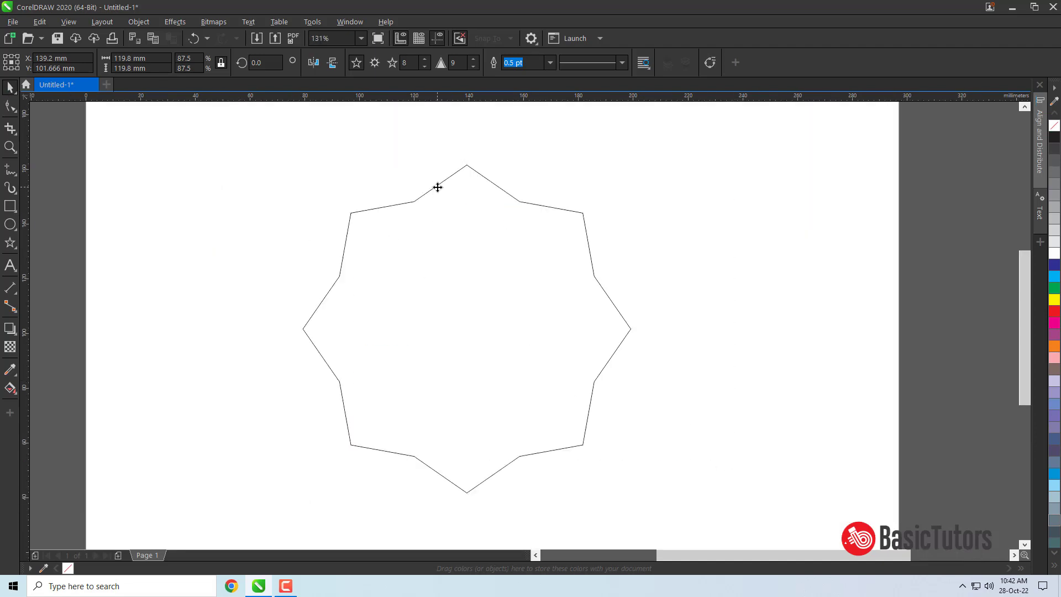
{"action": "left_click", "coordinate": [137, 23]}
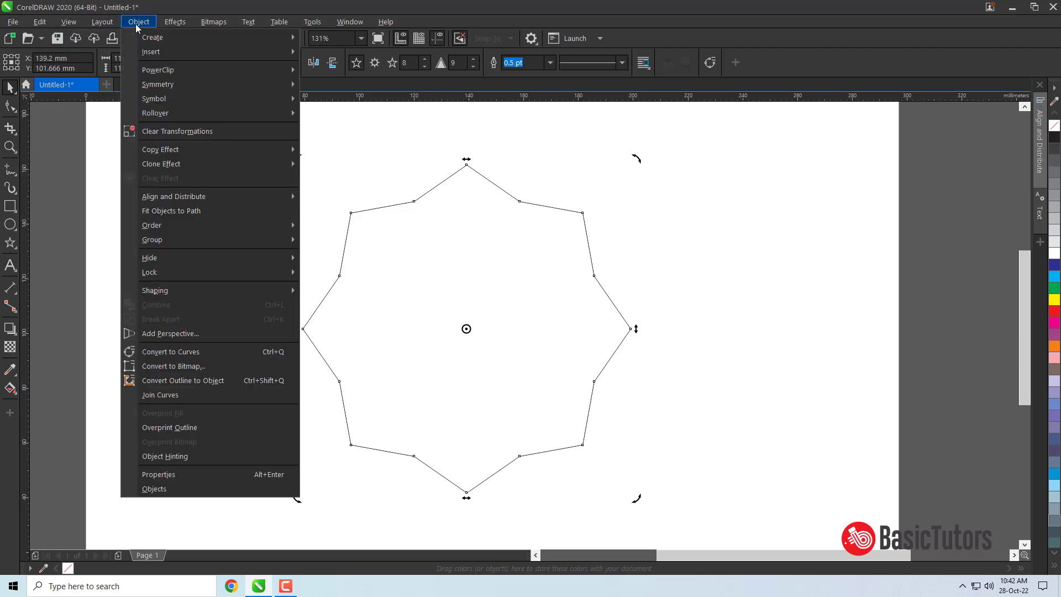
{"action": "left_click", "coordinate": [170, 351]}
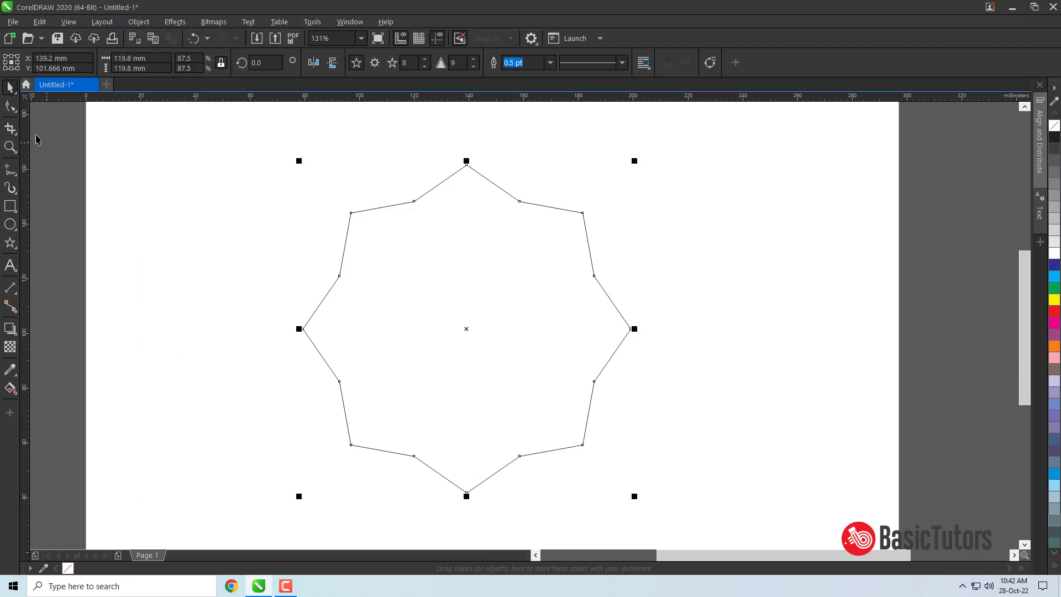
Convert all segments of the star outline to curves and make all its nodes smooth
{"action": "left_click", "coordinate": [10, 108]}
{"action": "left_click_drag", "start_coordinate": [249, 134], "coordinate": [656, 505]}
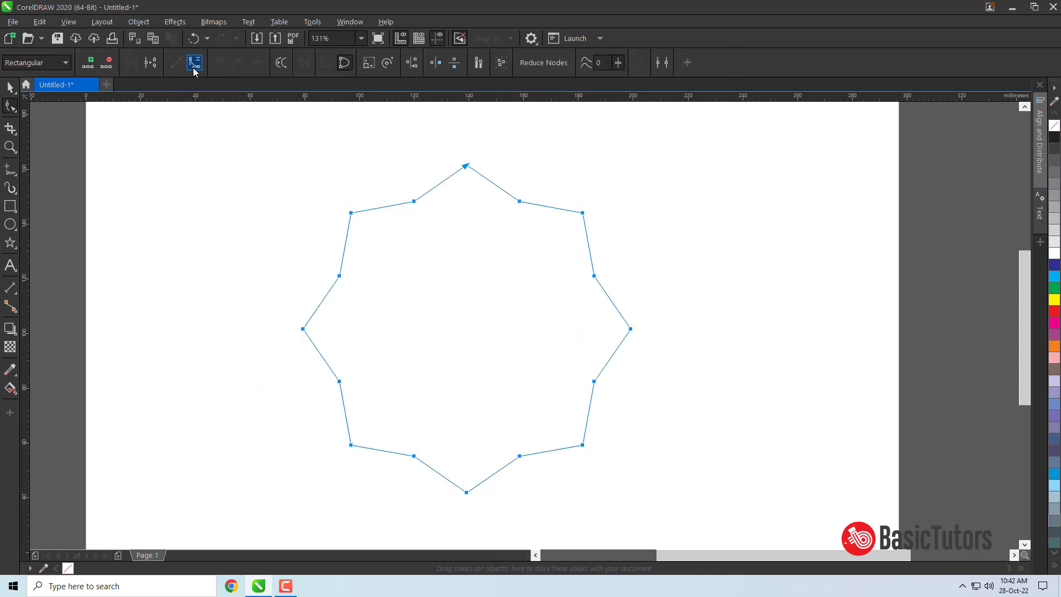
{"action": "left_click", "coordinate": [239, 64]}
{"action": "left_click", "coordinate": [239, 64]}
{"action": "left_click", "coordinate": [13, 88]}
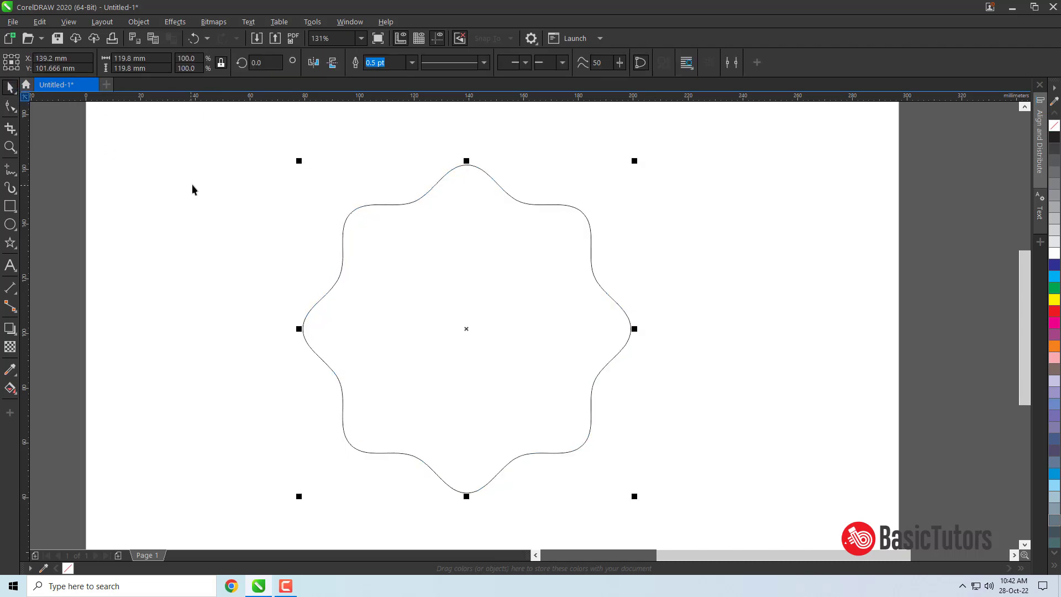
{"action": "left_click", "coordinate": [192, 185]}
Draw a circle about 94 mm in diameter overlapping the wavy star
{"action": "left_click", "coordinate": [10, 224]}
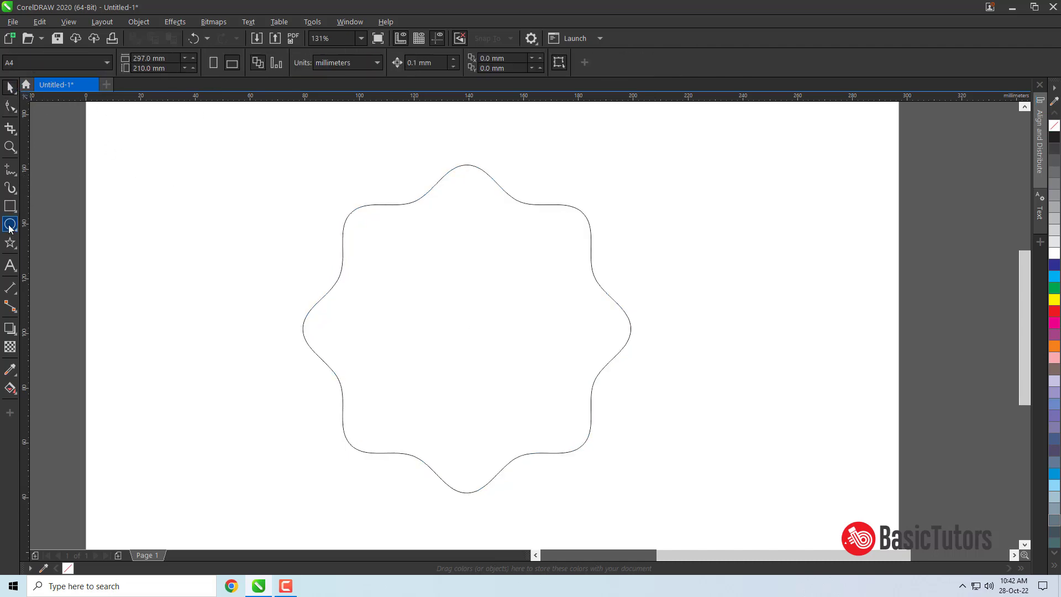
{"action": "left_click_drag", "start_coordinate": [241, 185], "coordinate": [504, 389]}
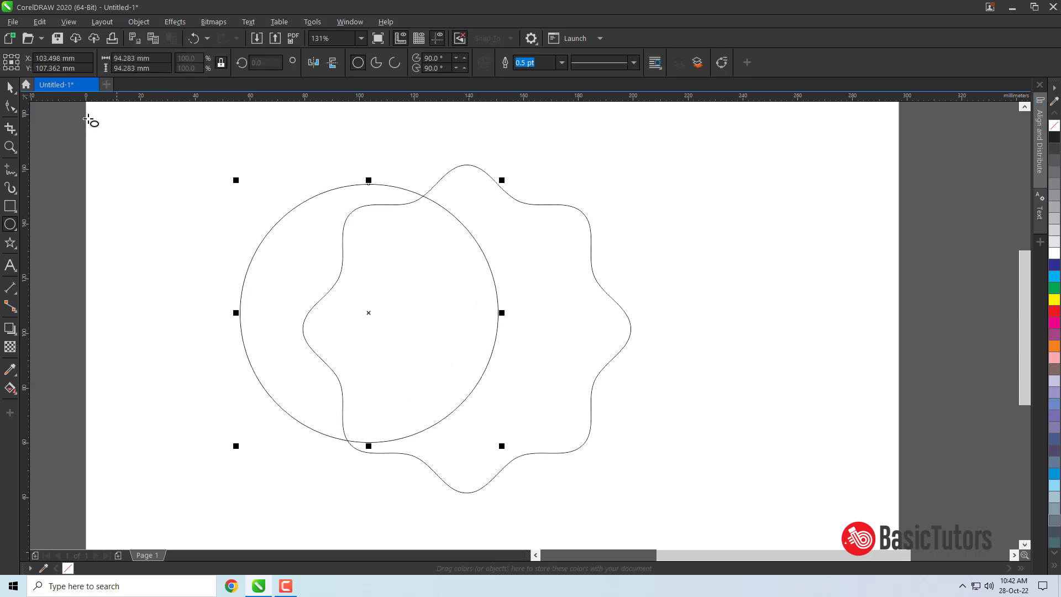
{"action": "left_click", "coordinate": [10, 87]}
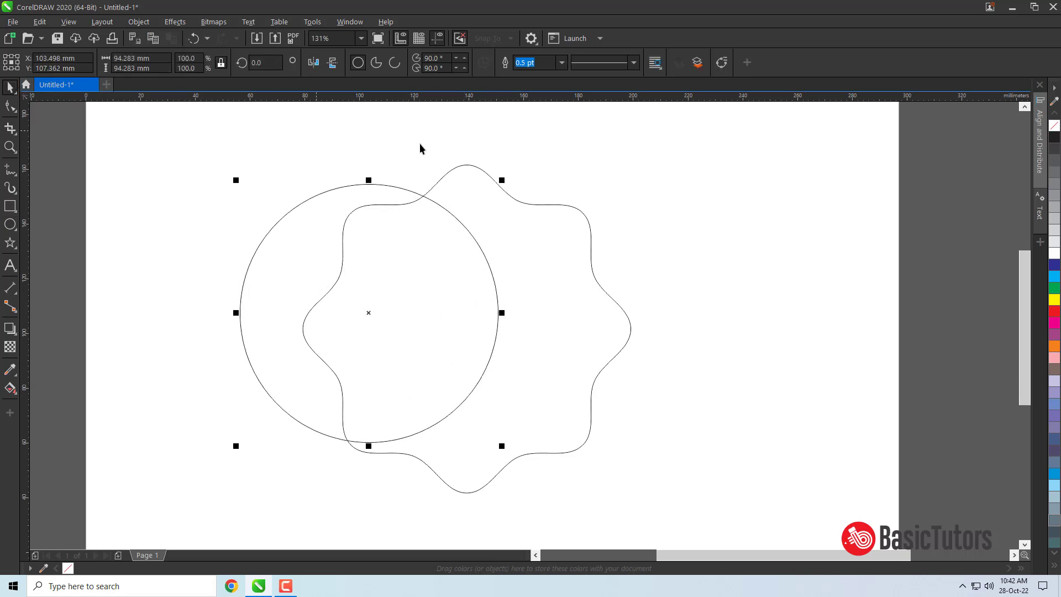
Align the centres of the circle and the wavy star horizontally and vertically
{"action": "left_click", "coordinate": [469, 167], "text": "shift"}
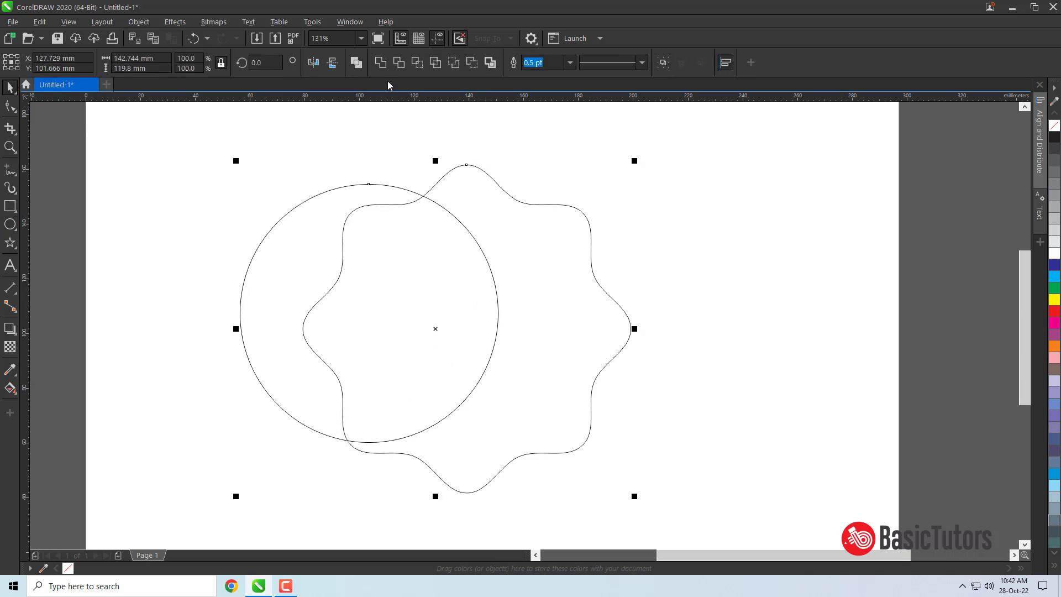
{"action": "left_click", "coordinate": [103, 21]}
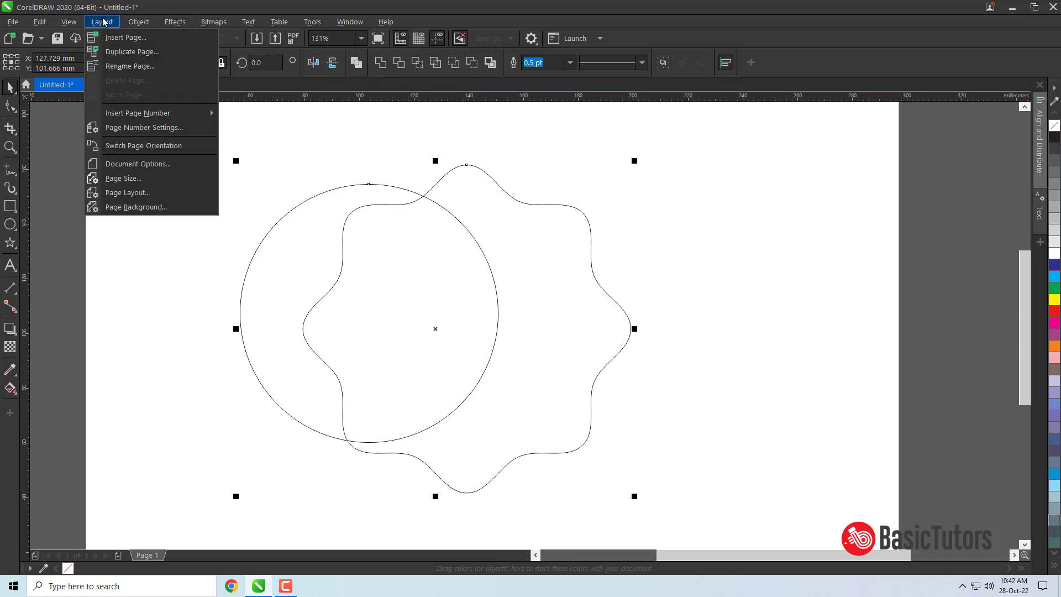
{"action": "mouse_move", "coordinate": [138, 21]}
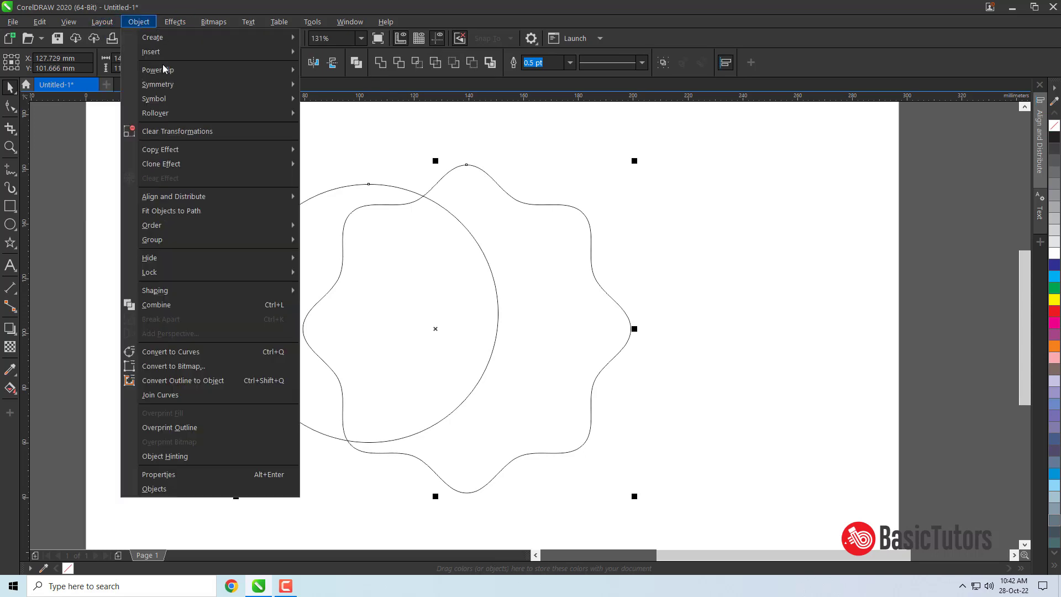
{"action": "mouse_move", "coordinate": [232, 196]}
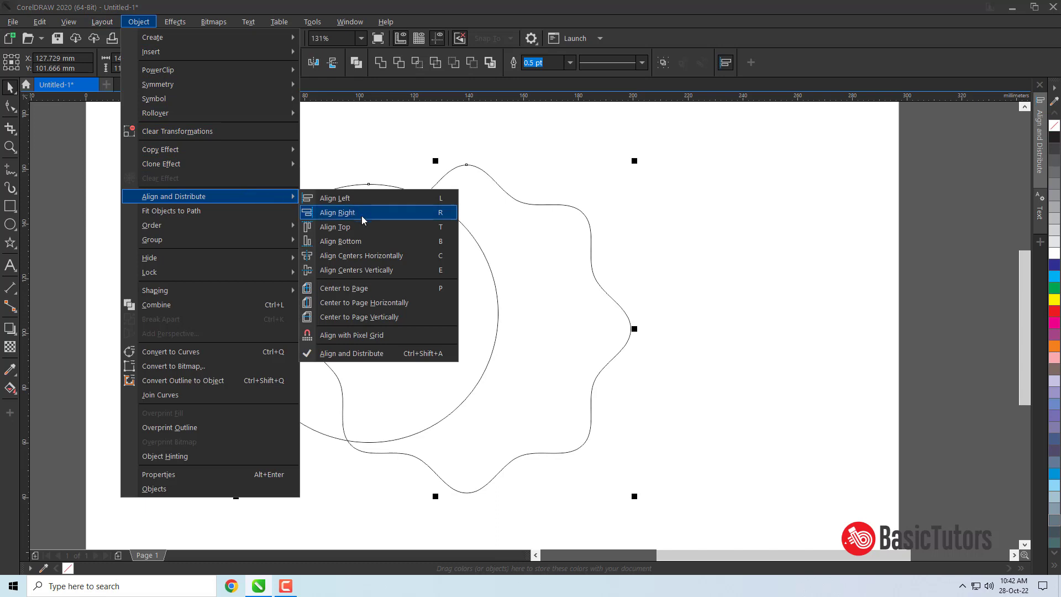
{"action": "left_click", "coordinate": [447, 258]}
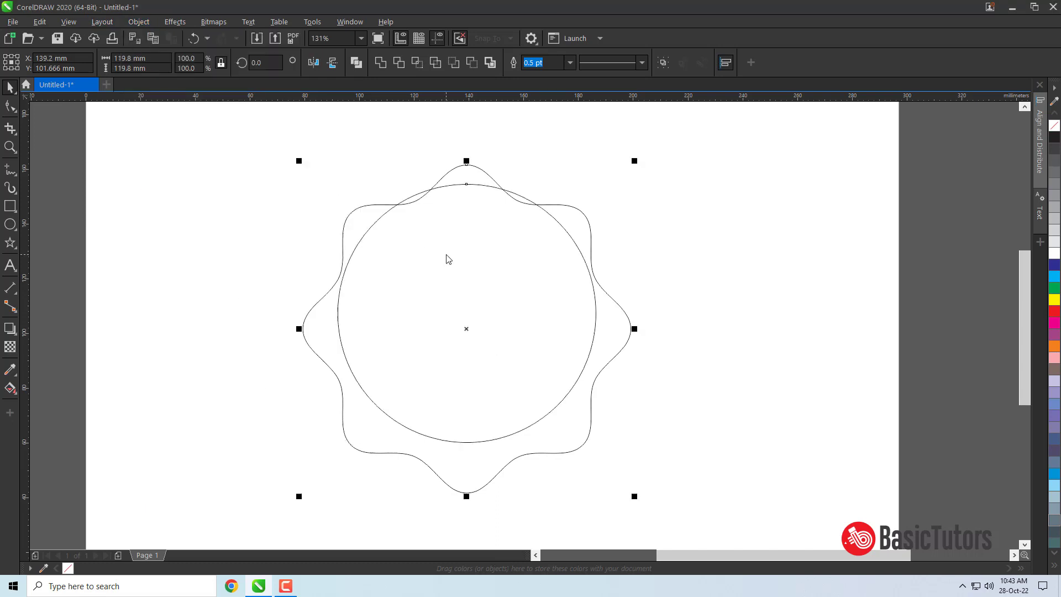
{"action": "left_click", "coordinate": [138, 25]}
{"action": "mouse_move", "coordinate": [218, 93]}
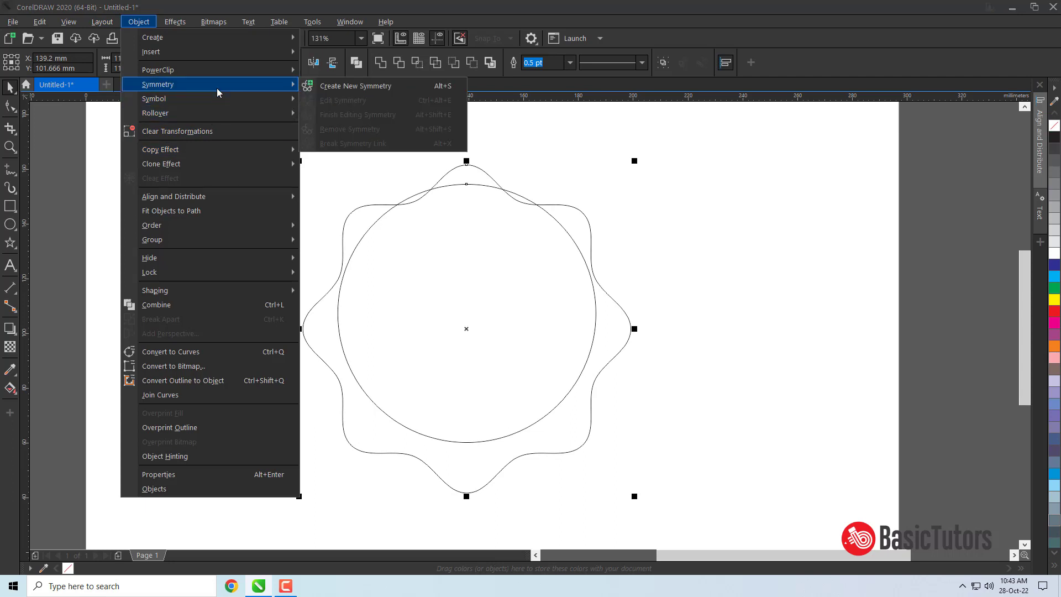
{"action": "mouse_move", "coordinate": [253, 197]}
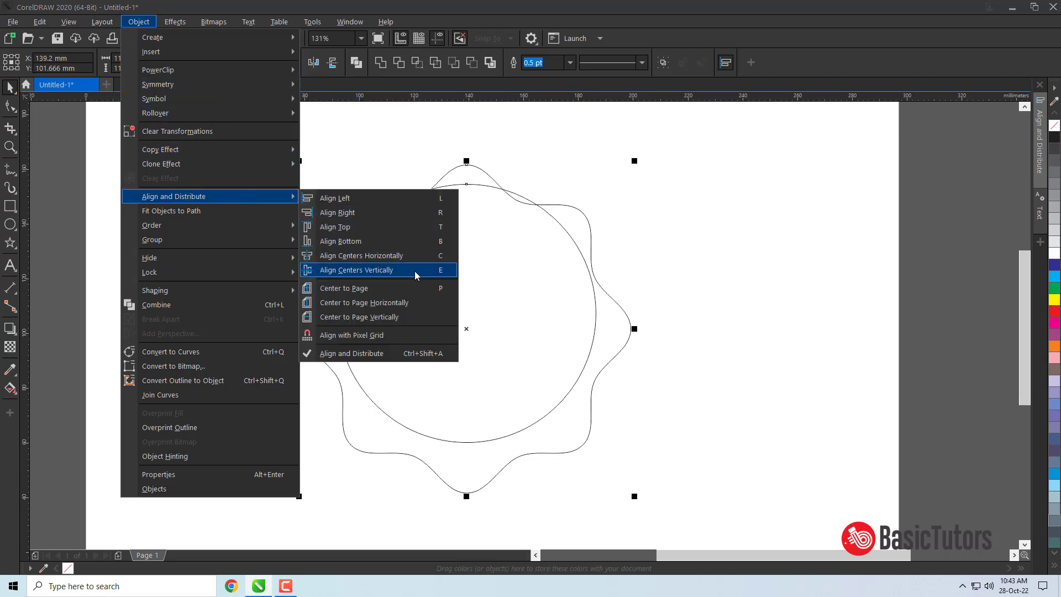
{"action": "left_click", "coordinate": [419, 270]}
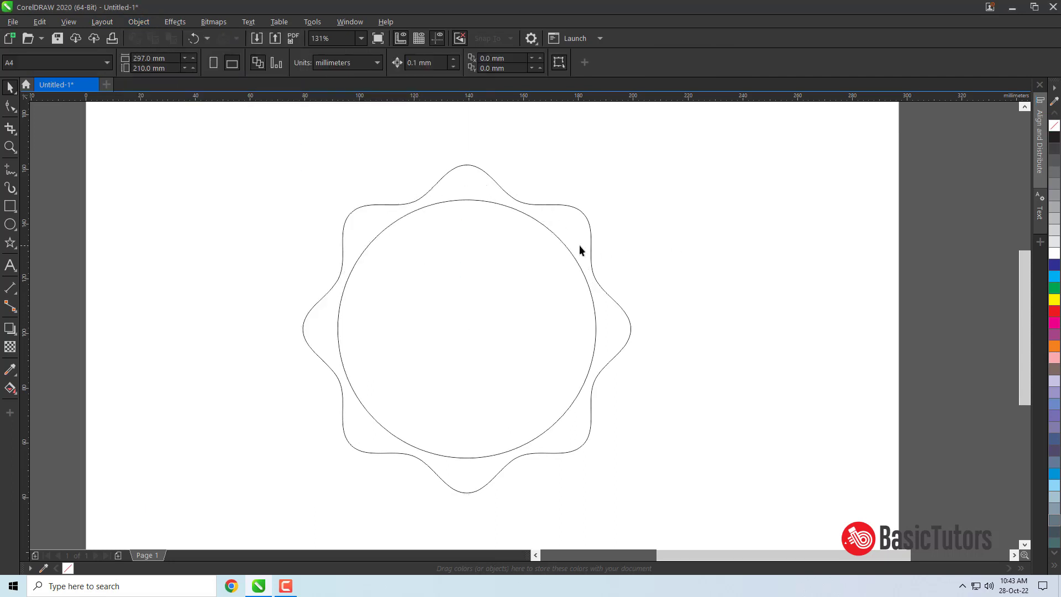
Set the circle's diameter to 86.8 mm
{"action": "left_click", "coordinate": [561, 246]}
{"action": "left_click", "coordinate": [153, 60]}
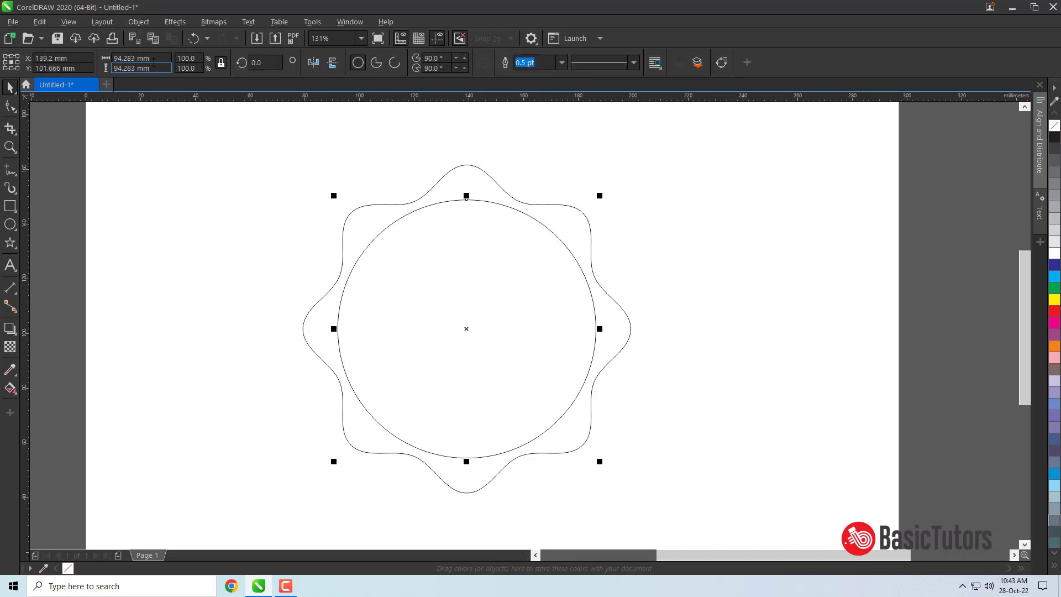
{"action": "left_click_drag", "start_coordinate": [153, 60], "coordinate": [82, 52]}
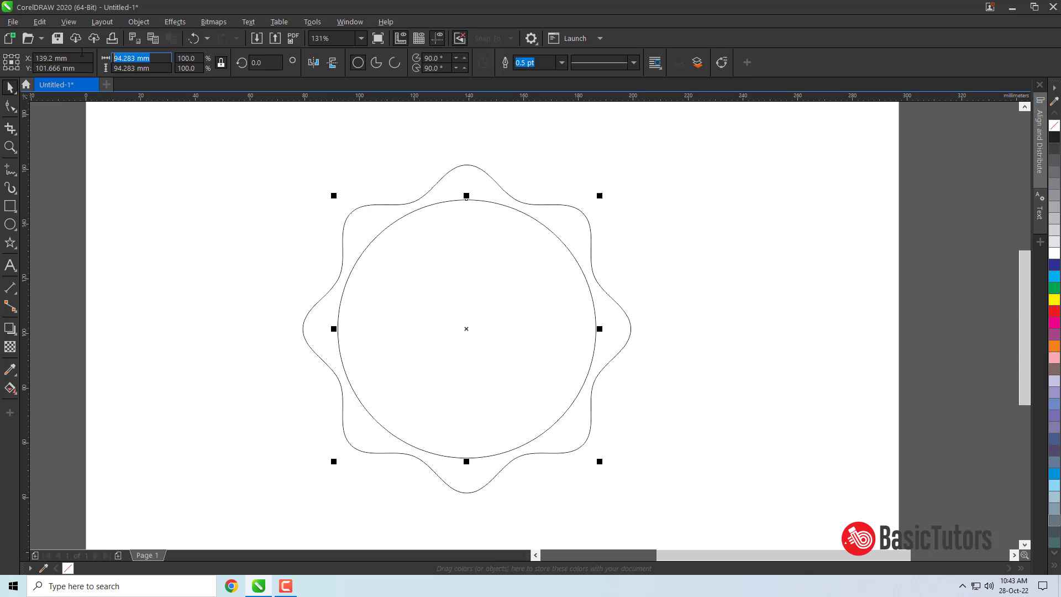
{"action": "type", "text": "86.8"}
{"action": "key", "text": "Return"}
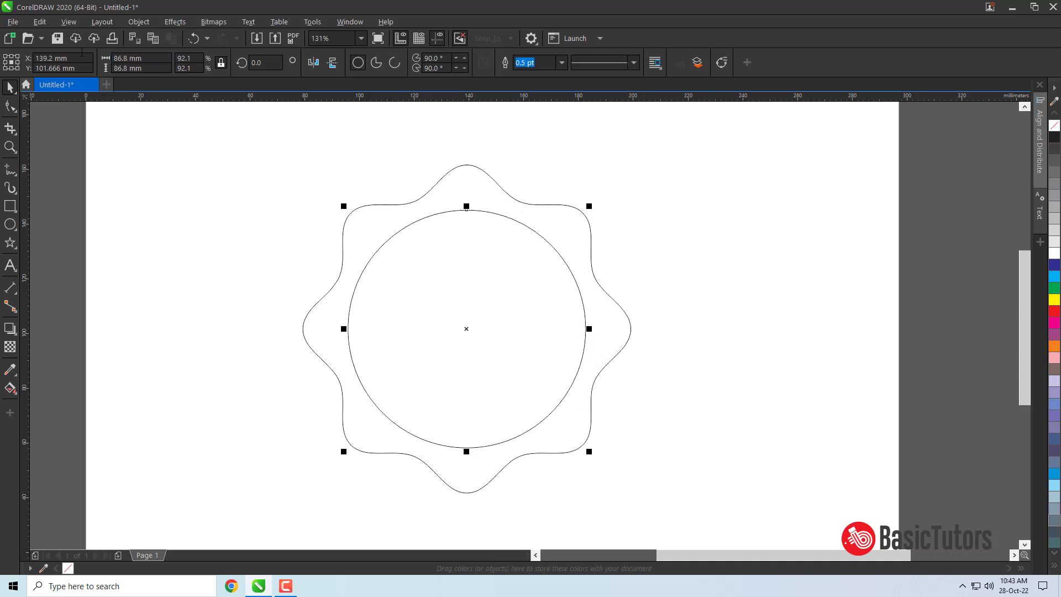
{"action": "left_click", "coordinate": [526, 196]}
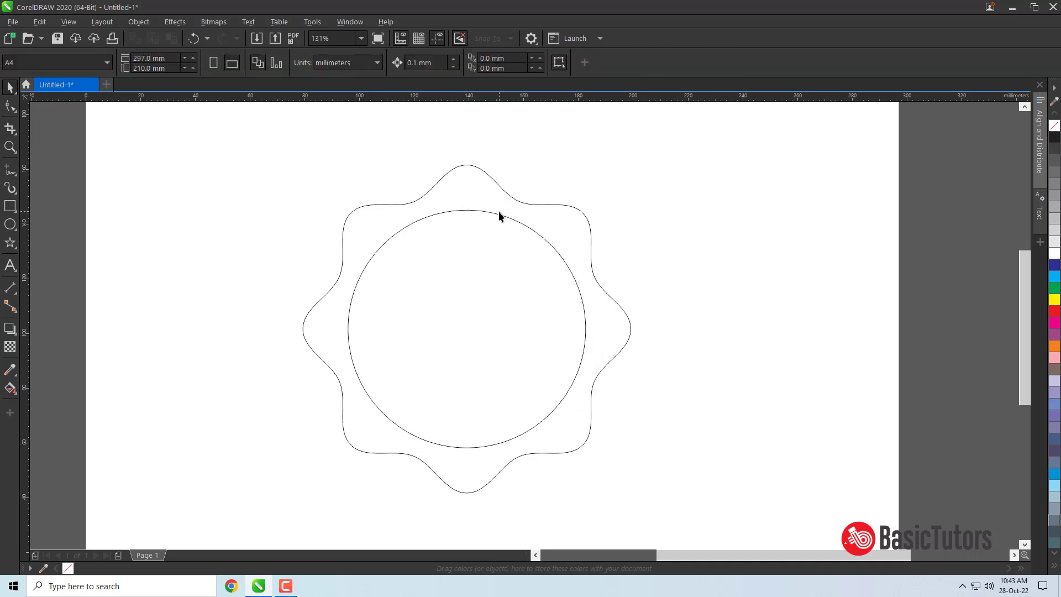
Create a smaller concentric copy of the circle inside it and set the copy's diameter to 76.6 mm
{"action": "left_click", "coordinate": [491, 215]}
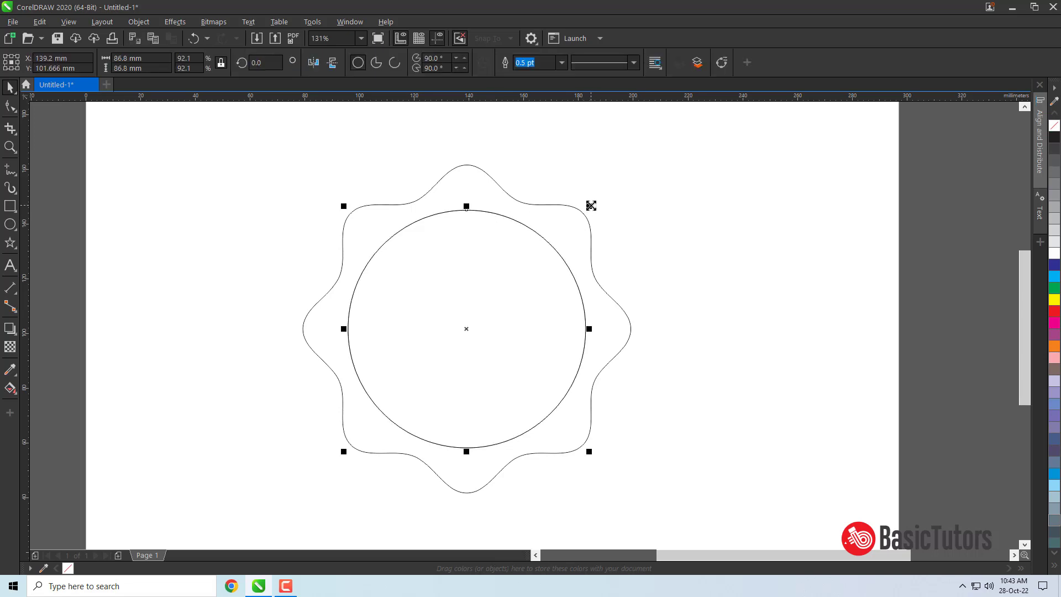
{"action": "left_click_drag", "start_coordinate": [589, 206], "coordinate": [583, 214]}
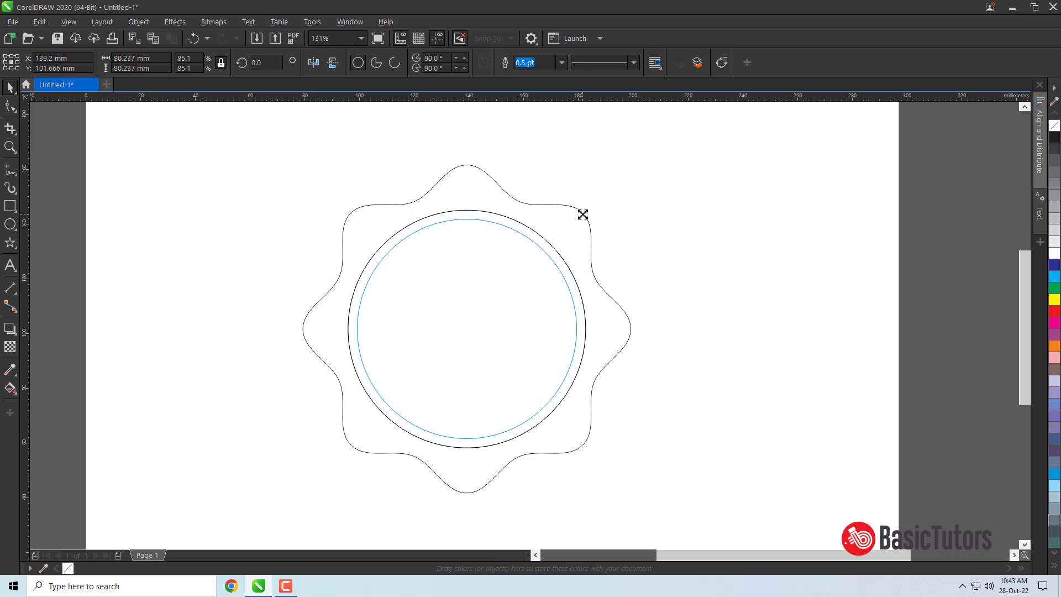
{"action": "left_click_drag", "start_coordinate": [583, 215], "coordinate": [581, 214]}
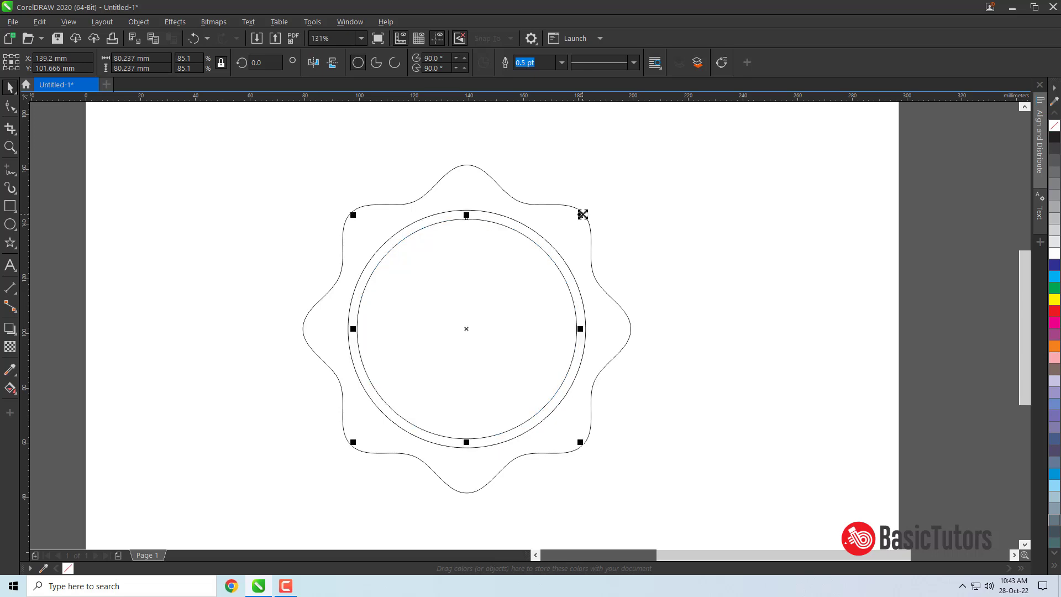
{"action": "left_click", "coordinate": [132, 58]}
{"action": "type", "text": "76/6"}
{"action": "key", "text": "Return"}
{"action": "left_click", "coordinate": [555, 202]}
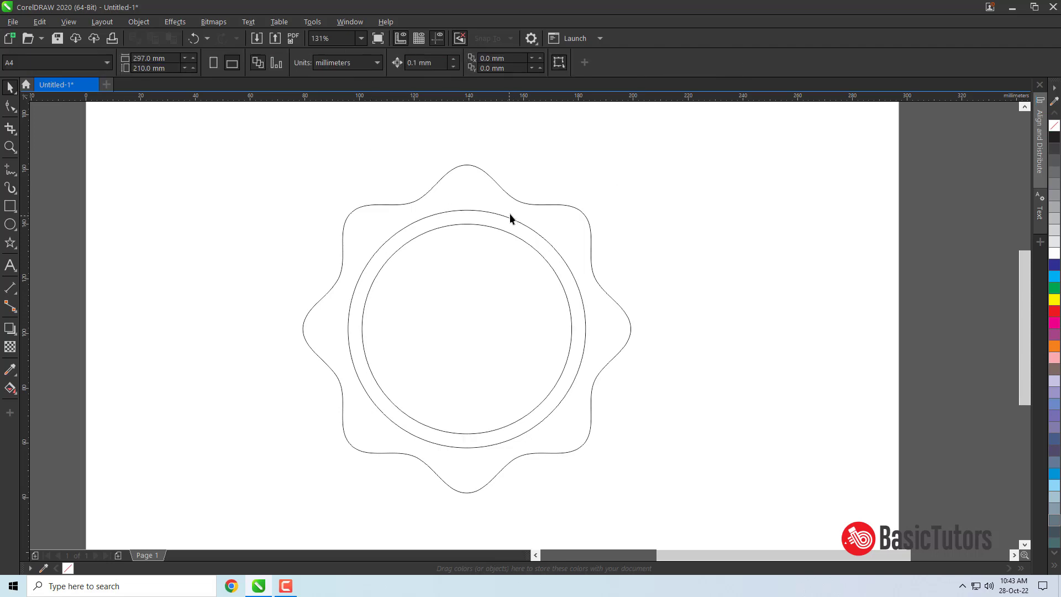
Combine the outer circle with the wavy star into a single shape
{"action": "left_click", "coordinate": [501, 215]}
{"action": "left_click", "coordinate": [494, 182], "text": "shift"}
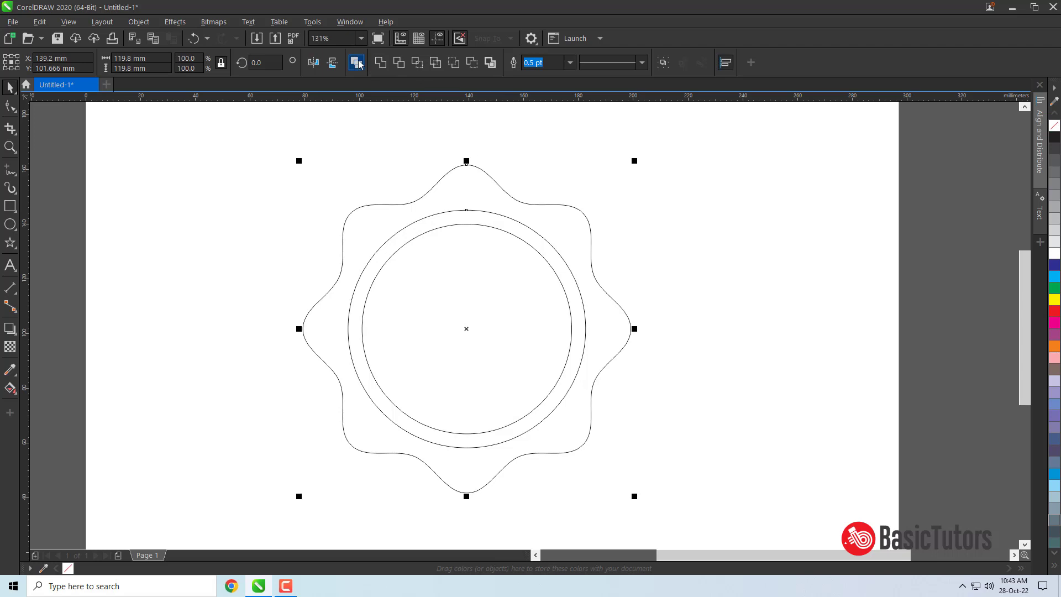
{"action": "left_click", "coordinate": [380, 64]}
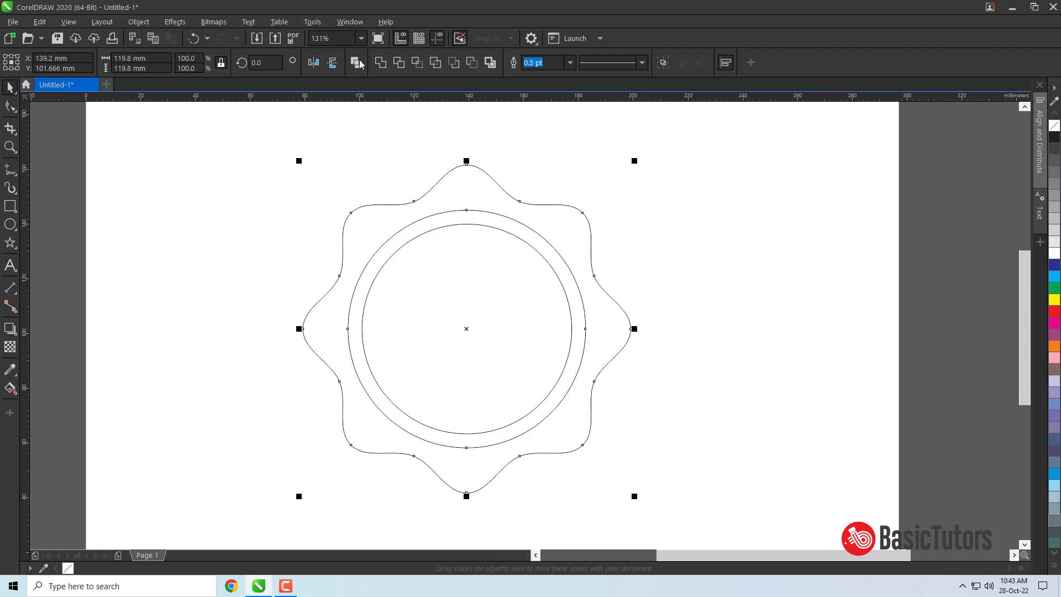
Fill the combined wavy ring with dark grey and remove its outline
{"action": "left_click", "coordinate": [1055, 138]}
{"action": "left_click", "coordinate": [599, 259]}
{"action": "left_click", "coordinate": [598, 243]}
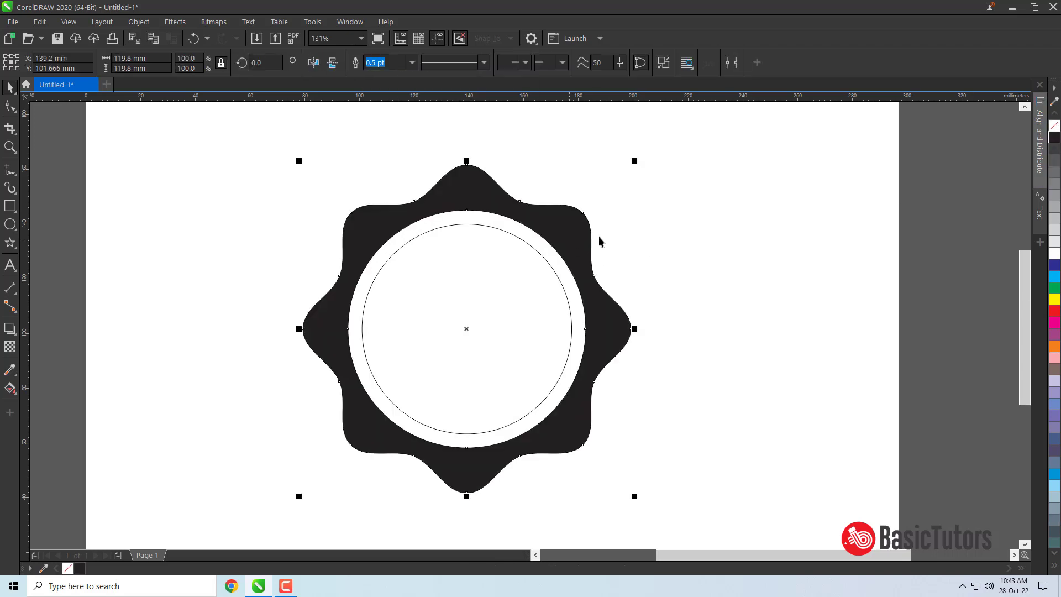
{"action": "left_click", "coordinate": [1054, 149]}
{"action": "left_click", "coordinate": [665, 254]}
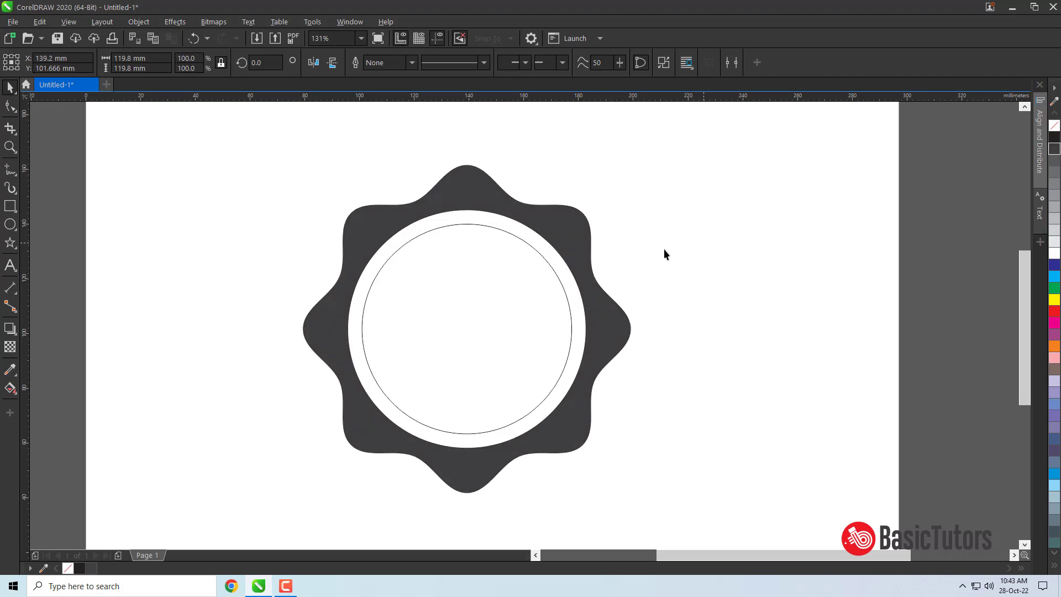
Create a concentric copy of the 76.6 mm circle and set the copy's diameter to 71.5 mm
{"action": "left_click", "coordinate": [535, 250]}
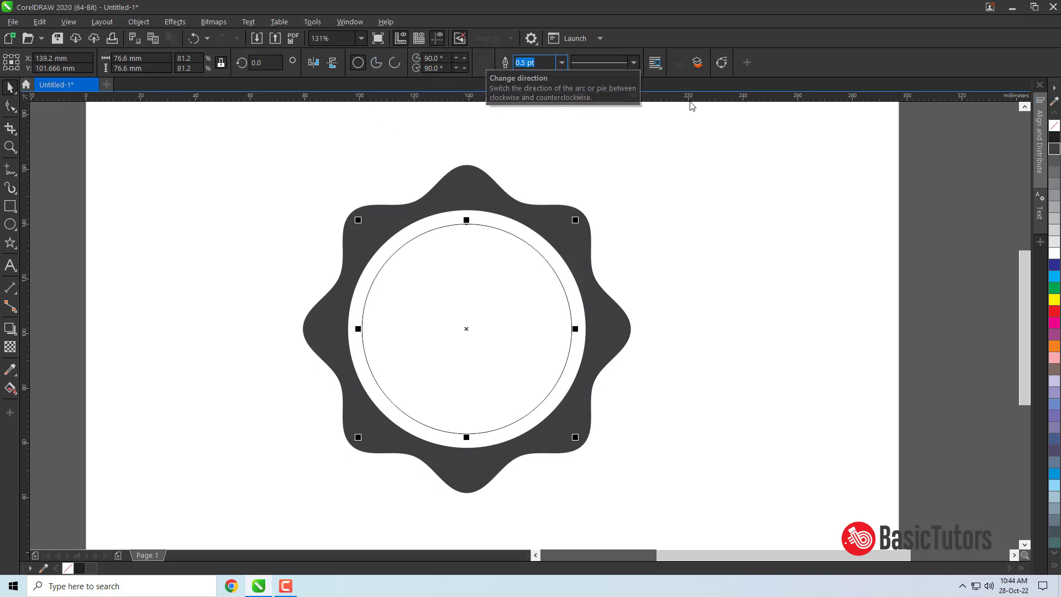
{"action": "left_click", "coordinate": [610, 194]}
{"action": "left_click", "coordinate": [508, 235]}
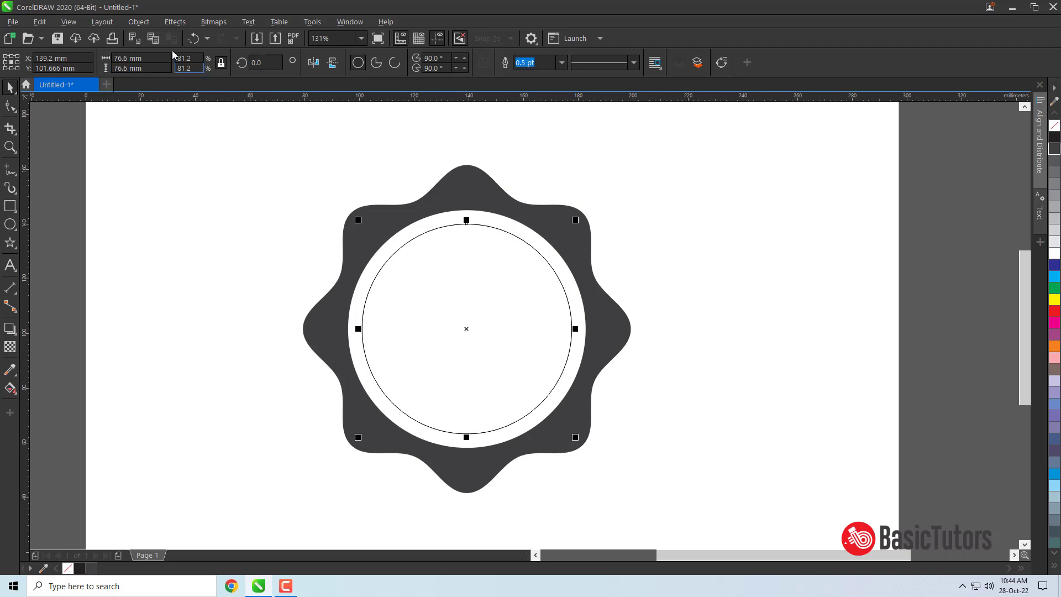
{"action": "left_click", "coordinate": [129, 58]}
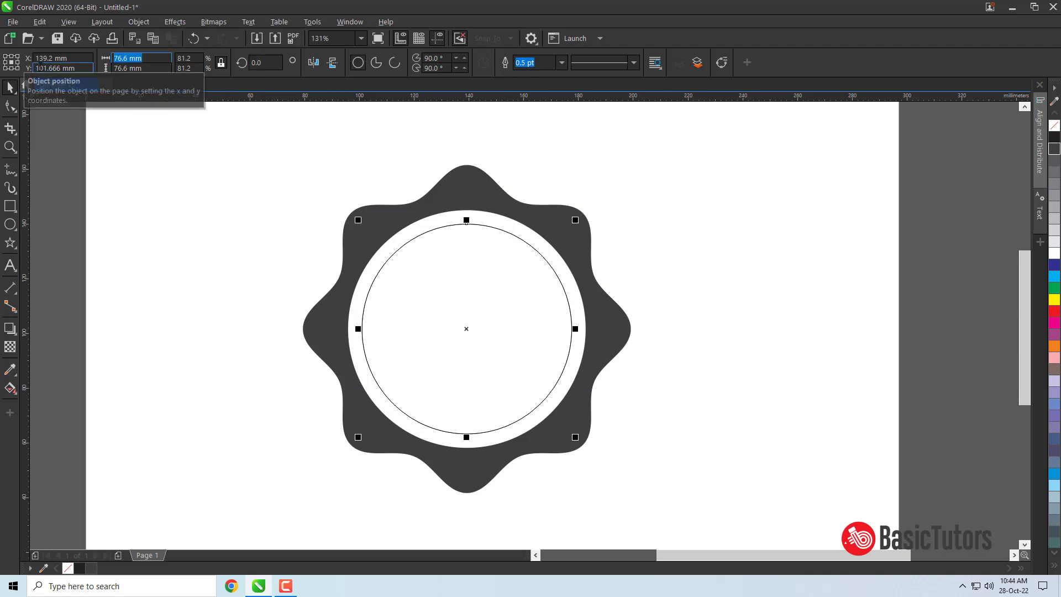
{"action": "type", "text": "71.5"}
{"action": "key", "text": "Return"}
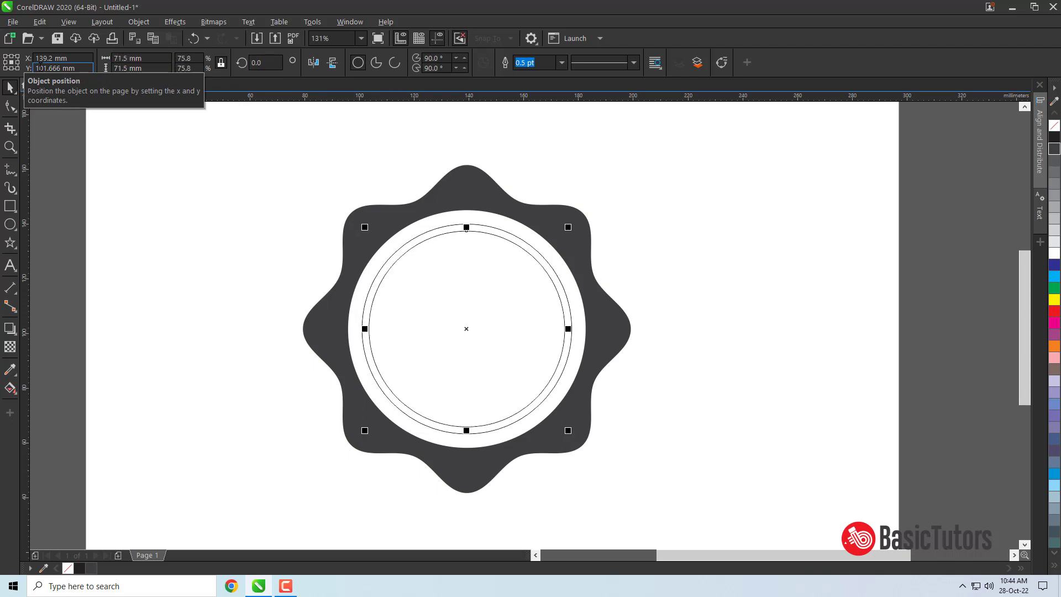
{"action": "left_click", "coordinate": [689, 215]}
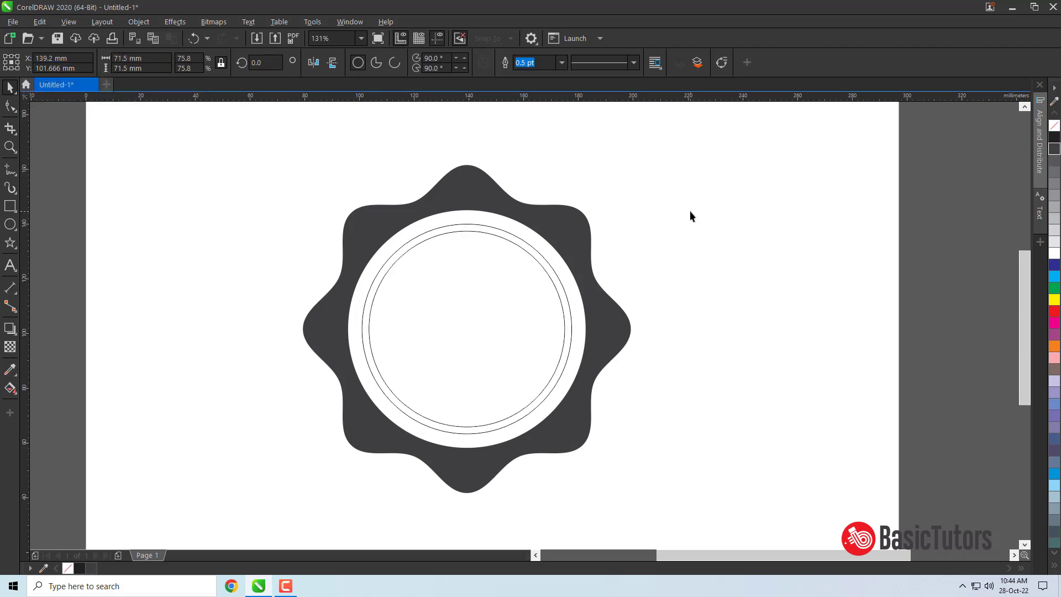
Give the 76.6 mm circle a 5 pt dark grey outline
{"action": "left_click", "coordinate": [473, 226]}
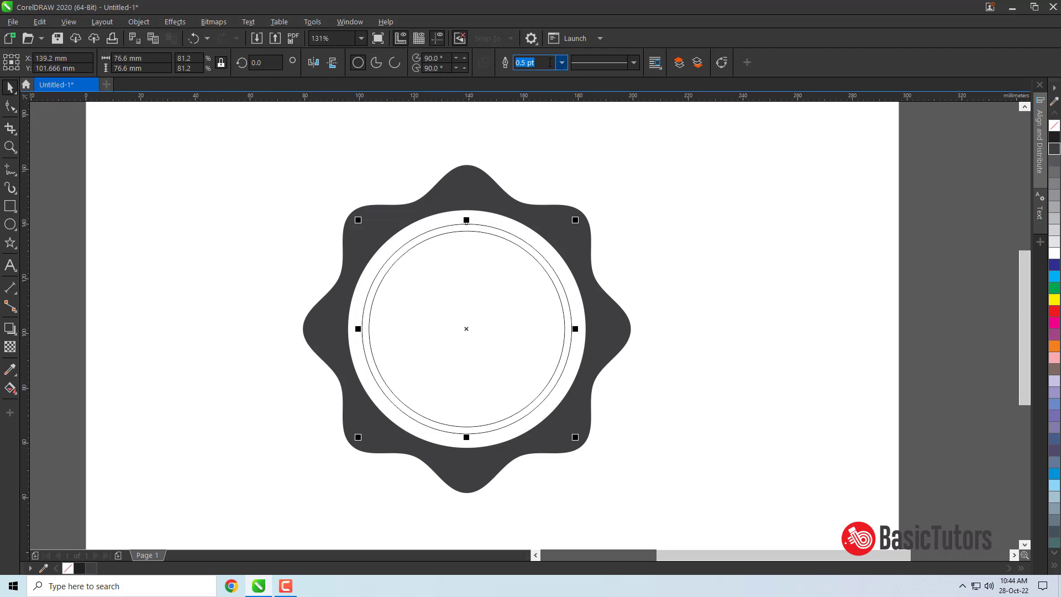
{"action": "type", "text": "5"}
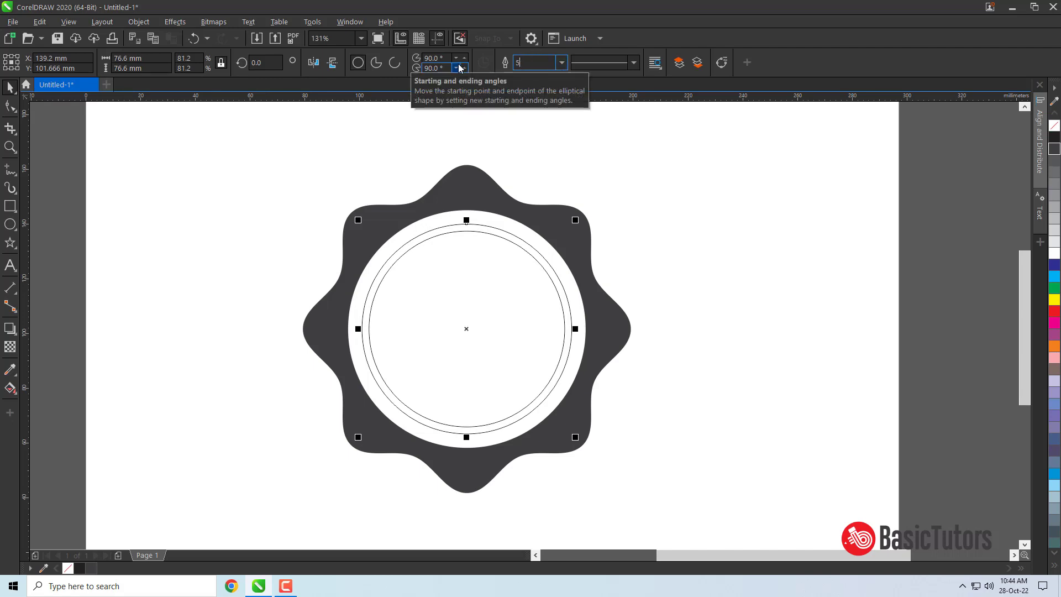
{"action": "key", "text": "Return"}
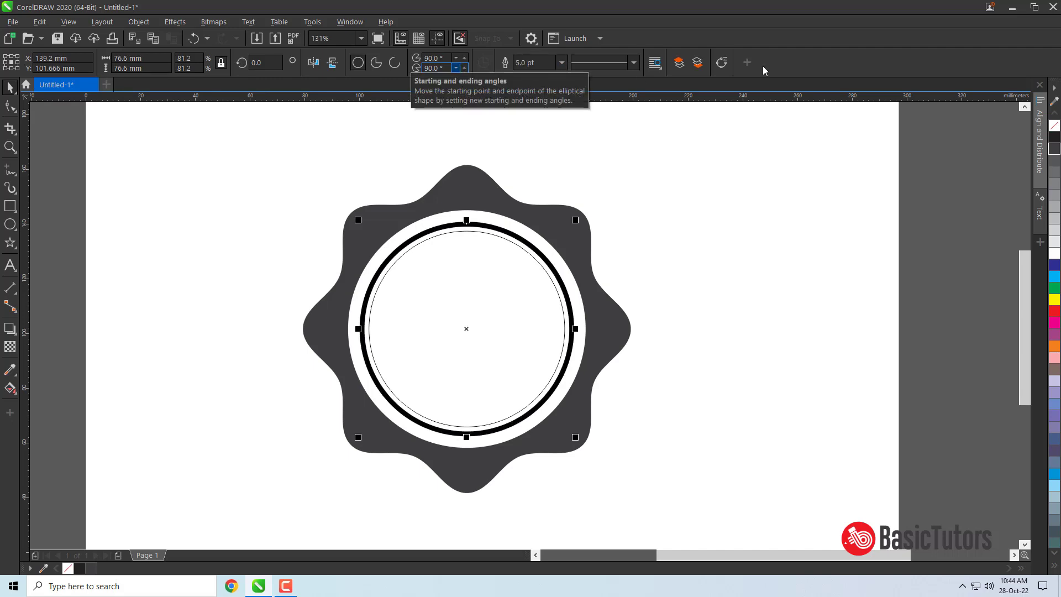
{"action": "right_click", "coordinate": [1054, 150]}
{"action": "left_click", "coordinate": [625, 194]}
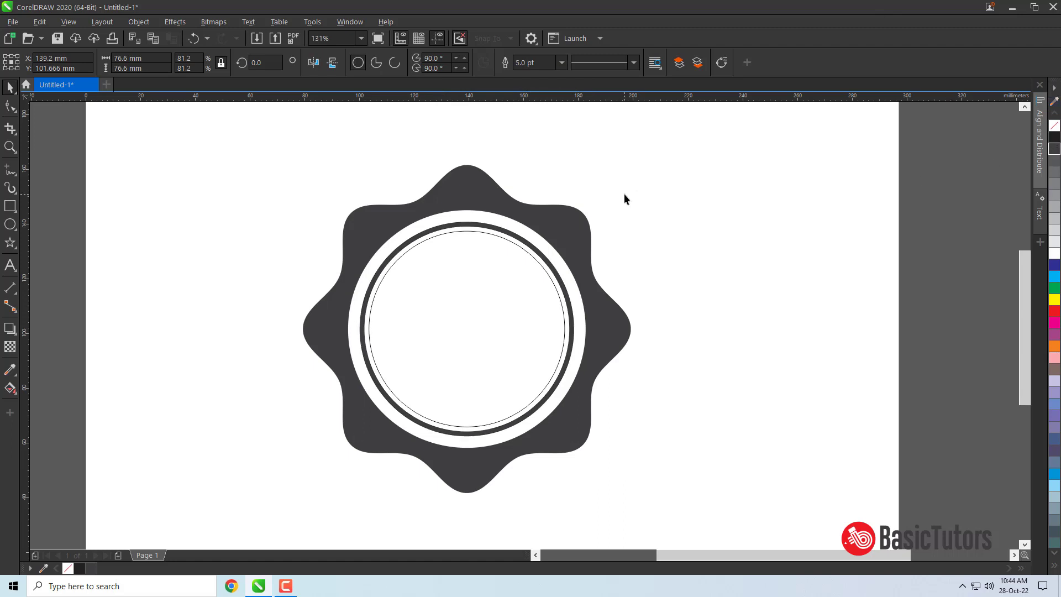
Duplicate the 71.5 mm circle in place and set the duplicate's diameter to 44.9 mm
{"action": "left_click", "coordinate": [512, 243]}
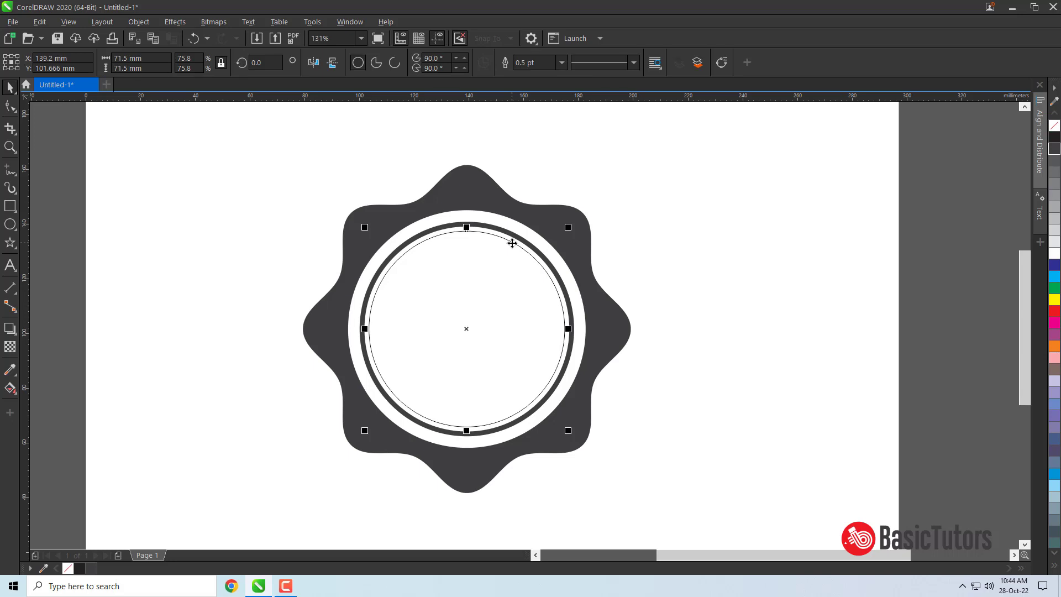
{"action": "left_click", "coordinate": [40, 22]}
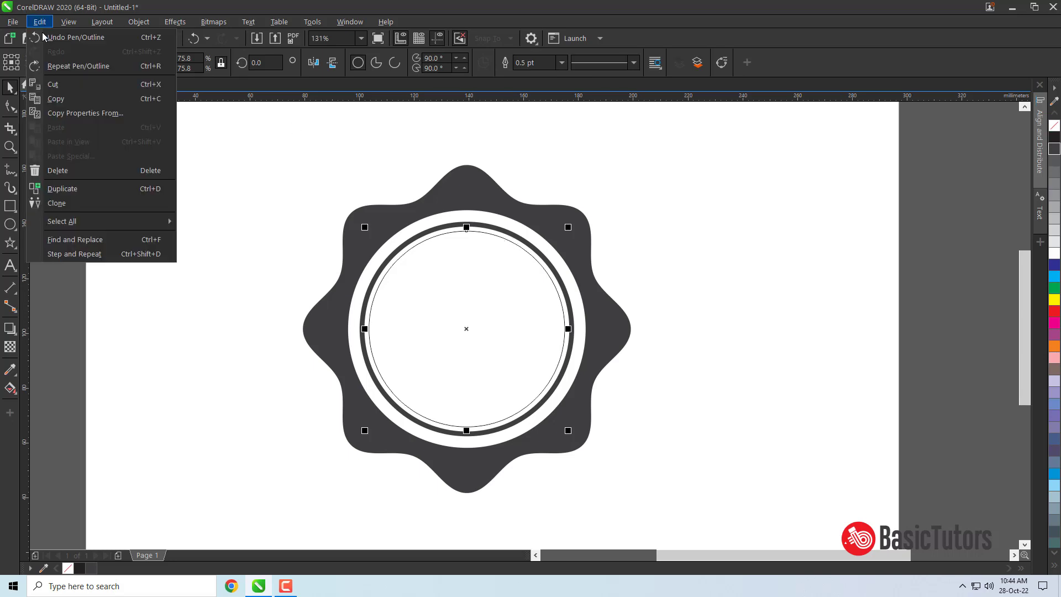
{"action": "left_click", "coordinate": [63, 188]}
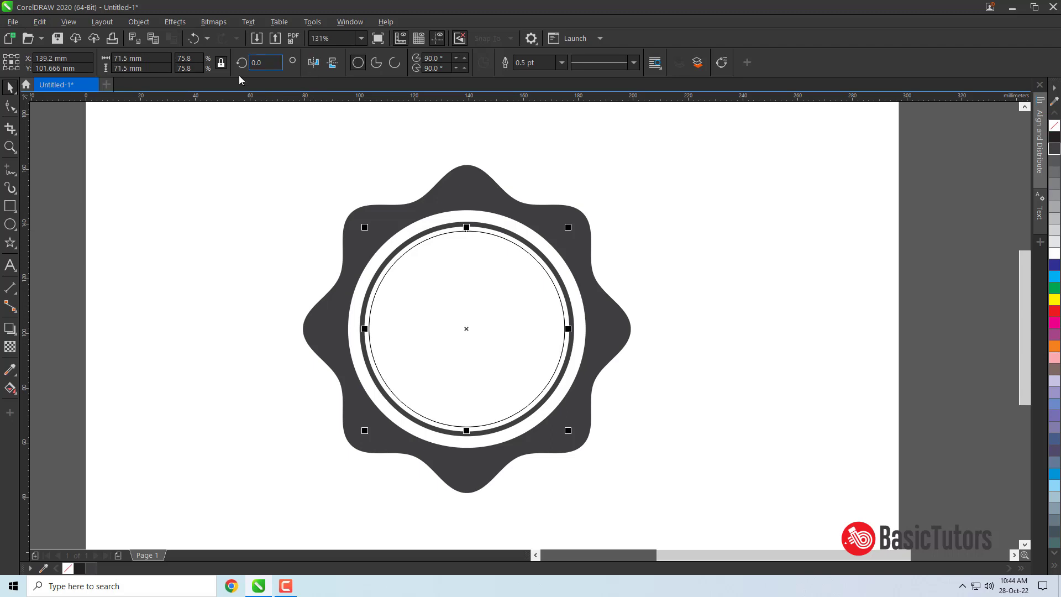
{"action": "left_click", "coordinate": [149, 57]}
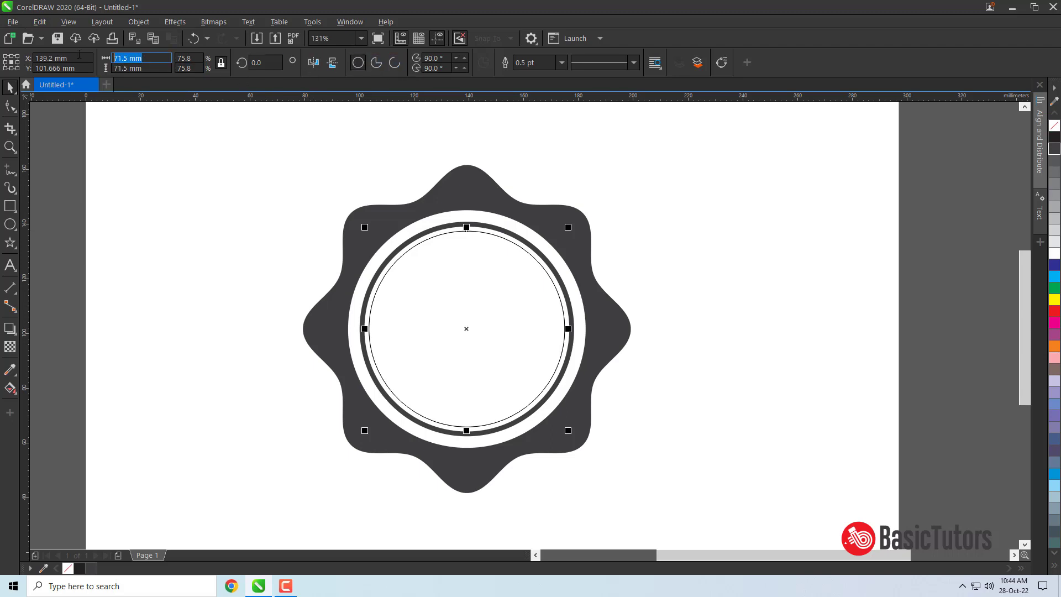
{"action": "type", "text": "44"}
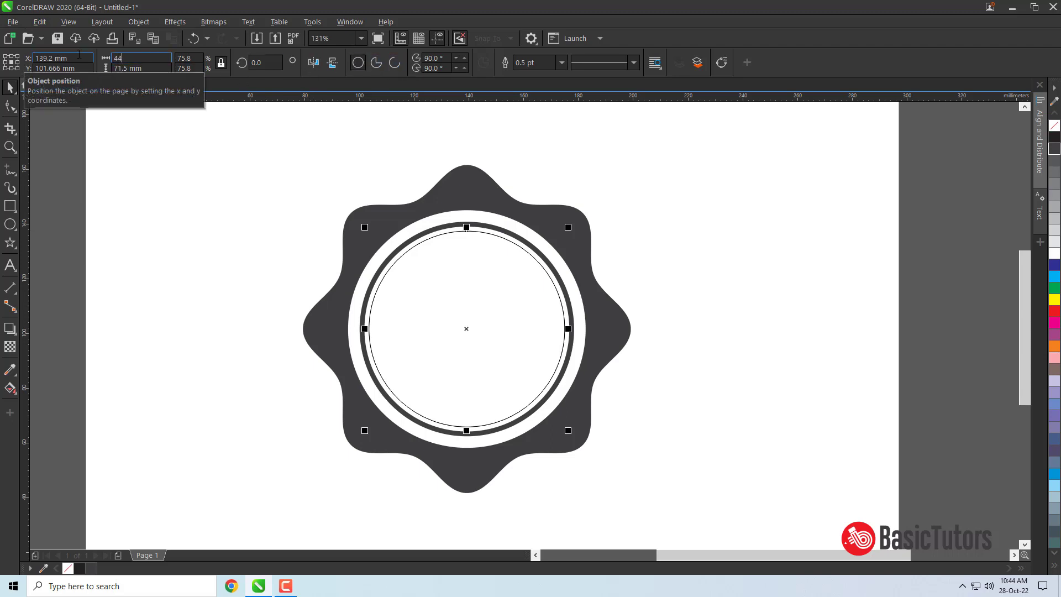
{"action": "type", "text": ".9"}
{"action": "key", "text": "Return"}
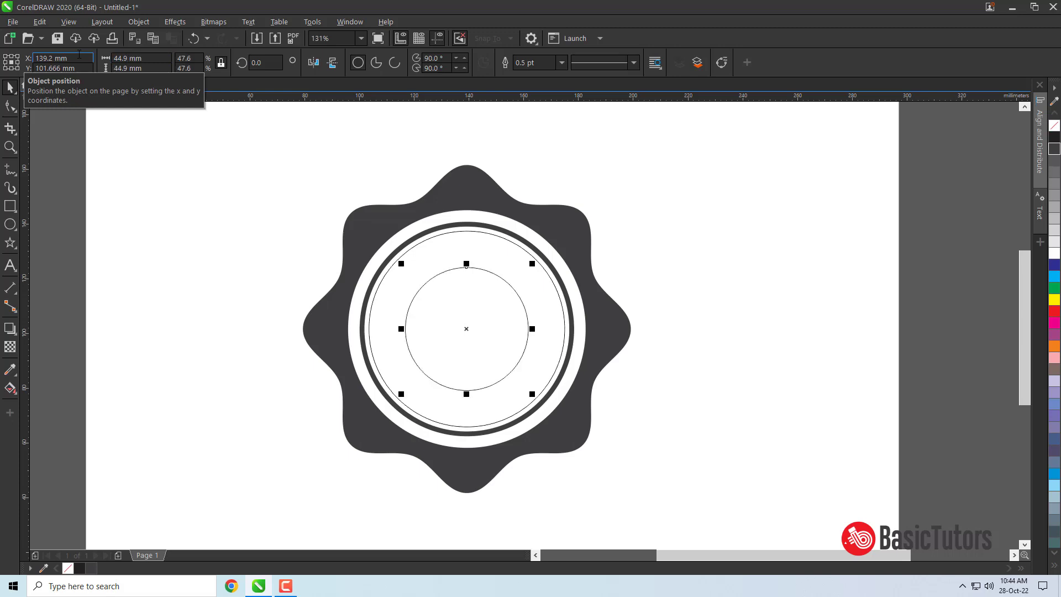
Combine the 71.5 mm and 44.9 mm circles into a ring and fill it with dark grey
{"action": "left_click", "coordinate": [455, 233], "text": "shift"}
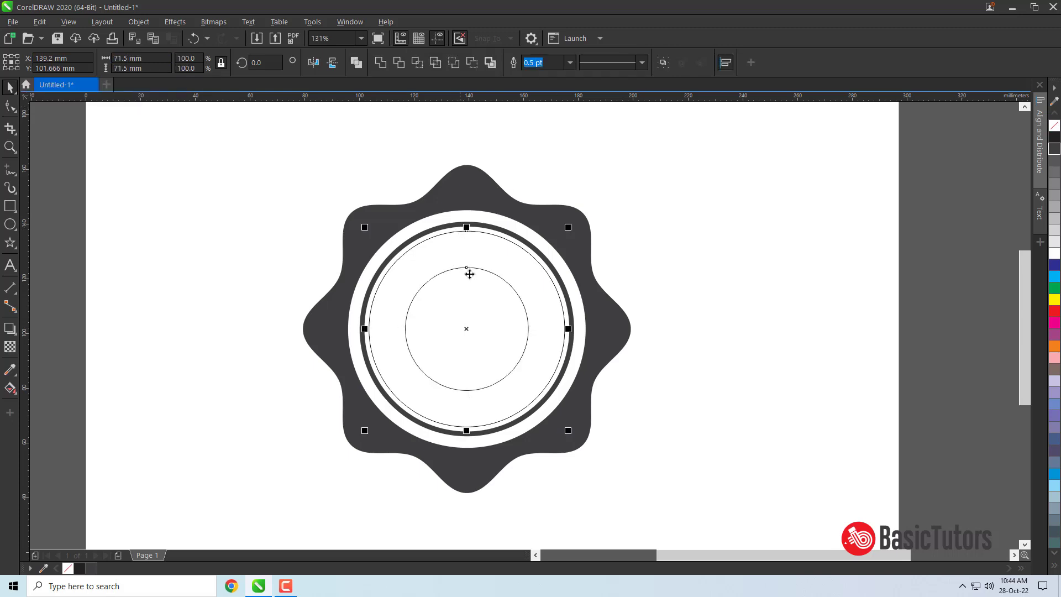
{"action": "left_click", "coordinate": [356, 62]}
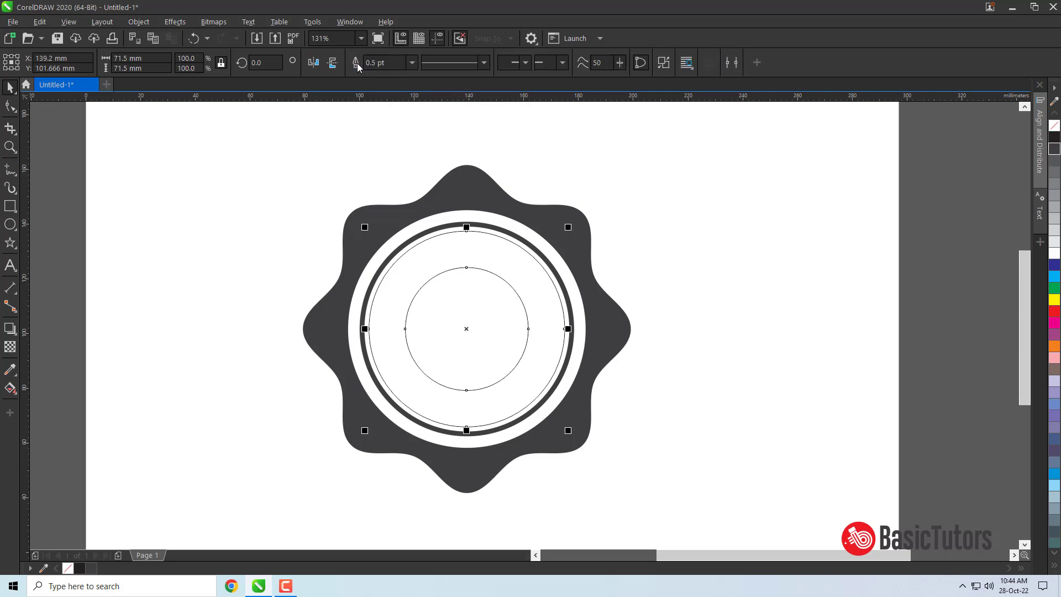
{"action": "left_click", "coordinate": [1056, 135]}
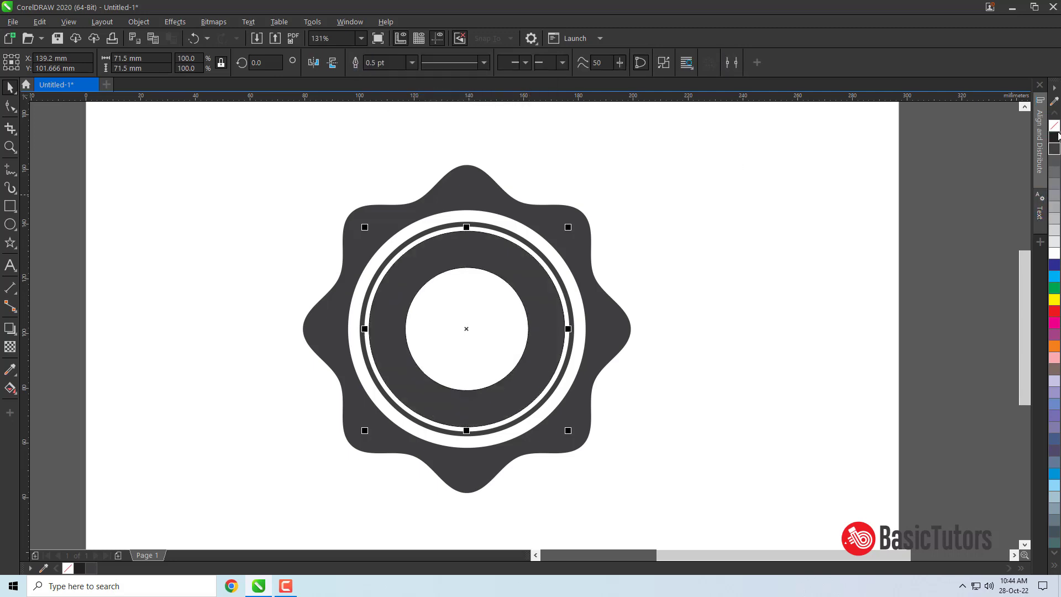
{"action": "left_click", "coordinate": [762, 211]}
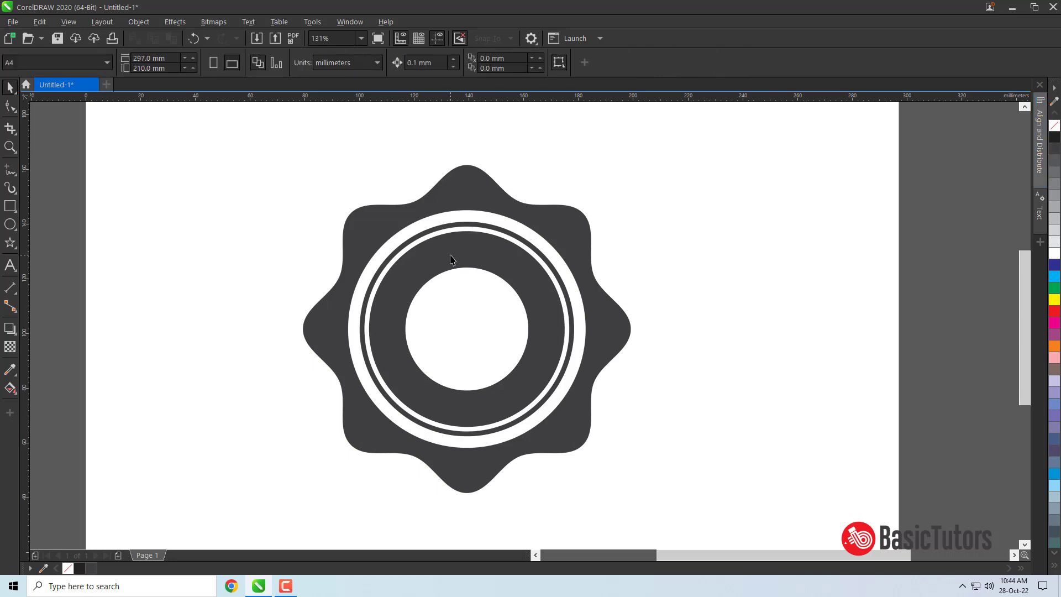
Draw a circle about 40.4 mm in diameter beside the badge and centre it on the badge's rings
{"action": "left_click", "coordinate": [10, 224]}
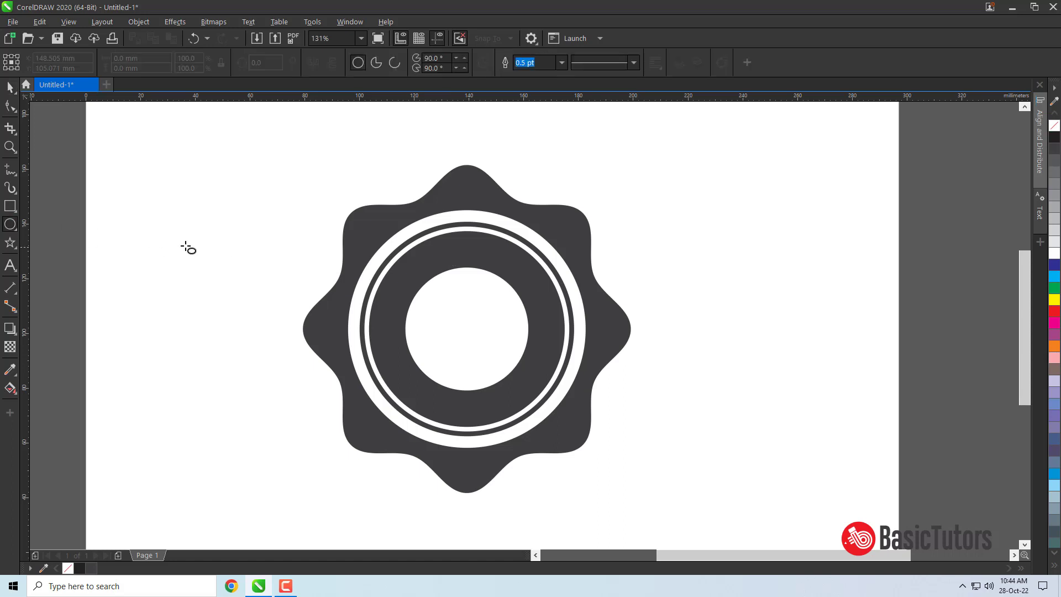
{"action": "left_click_drag", "start_coordinate": [184, 237], "coordinate": [300, 333]}
{"action": "left_click", "coordinate": [480, 303], "text": "shift"}
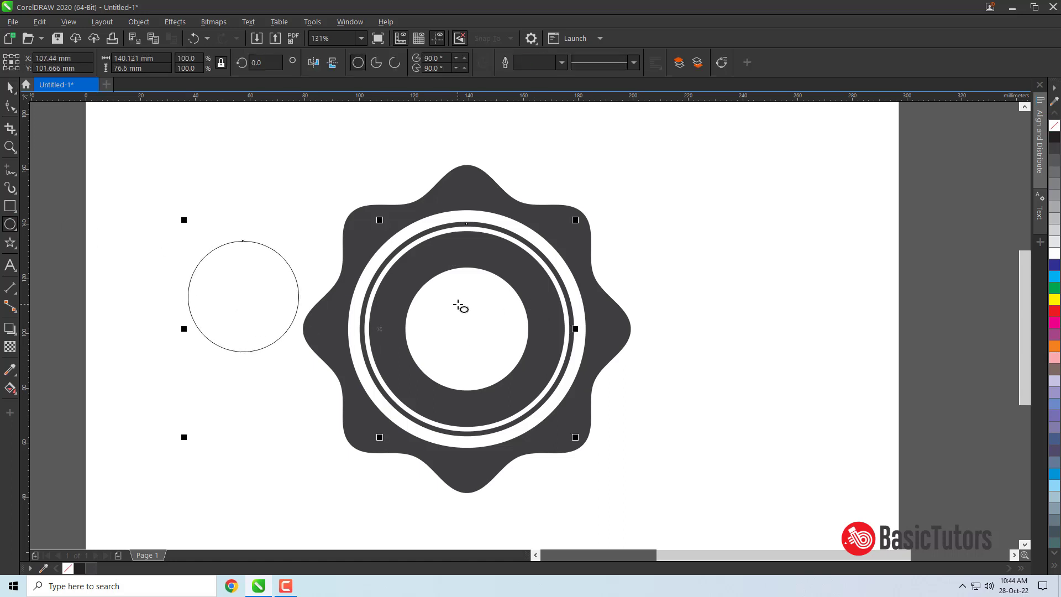
{"action": "key", "text": "c"}
{"action": "key", "text": "e"}
{"action": "left_click", "coordinate": [9, 88]}
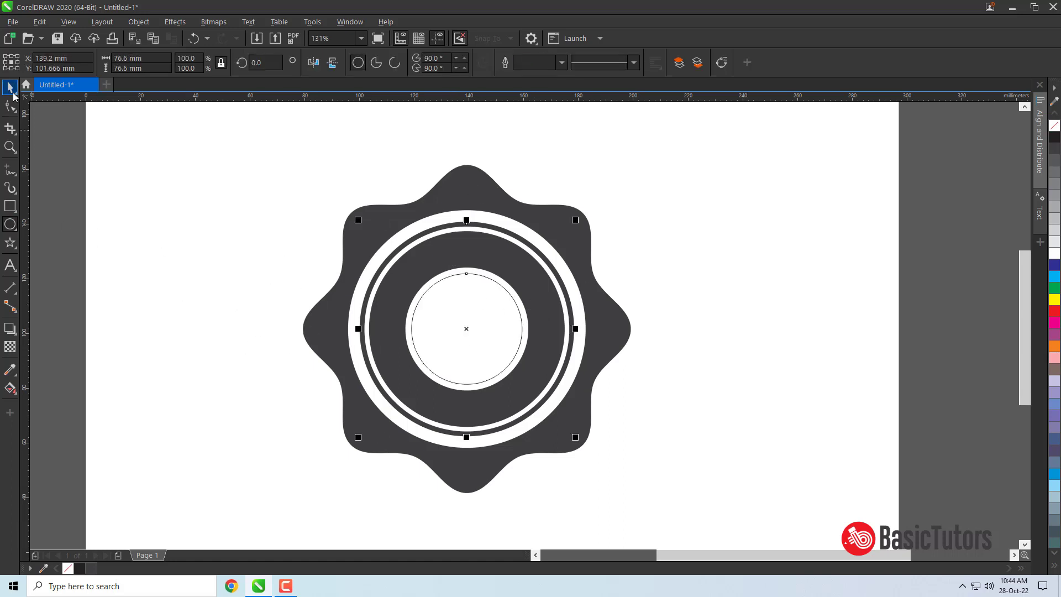
Set the centre circle's diameter to 39.8 mm and fill it with dark grey without an outline
{"action": "left_click", "coordinate": [181, 156]}
{"action": "left_click", "coordinate": [474, 275]}
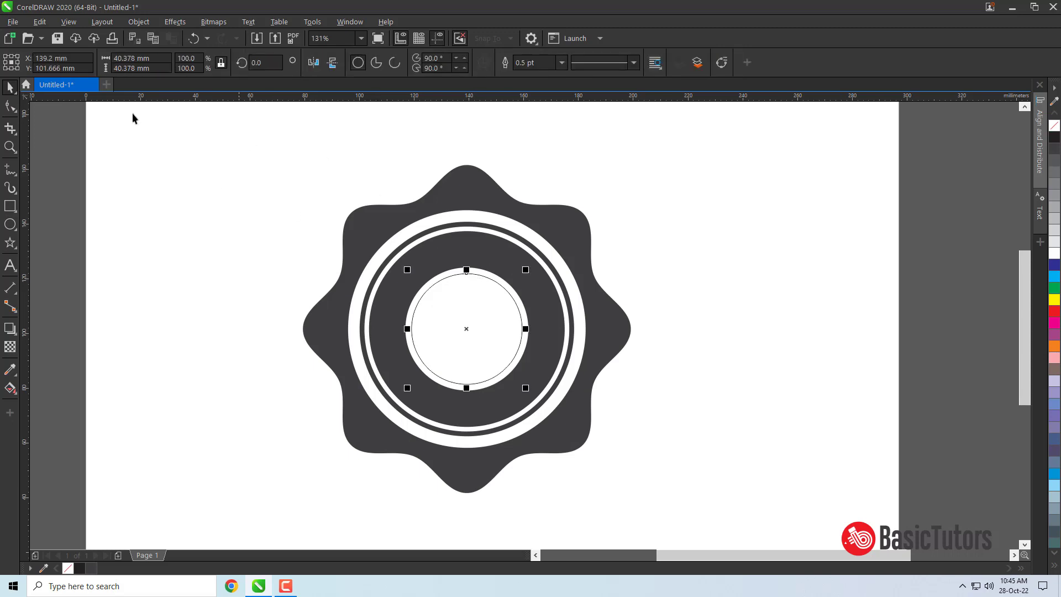
{"action": "left_click", "coordinate": [133, 58]}
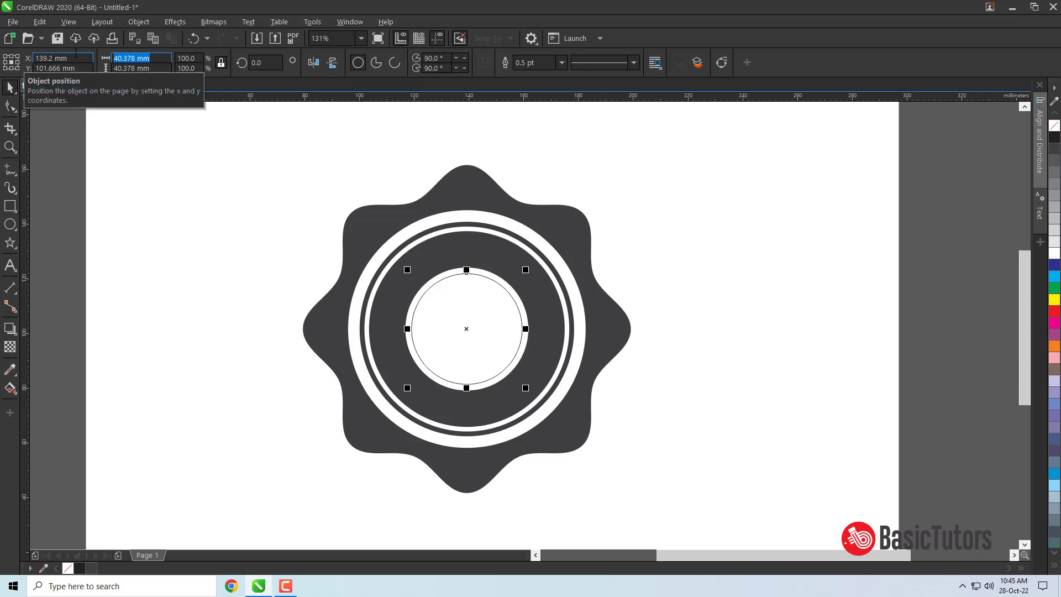
{"action": "type", "text": "39.8"}
{"action": "key", "text": "Return"}
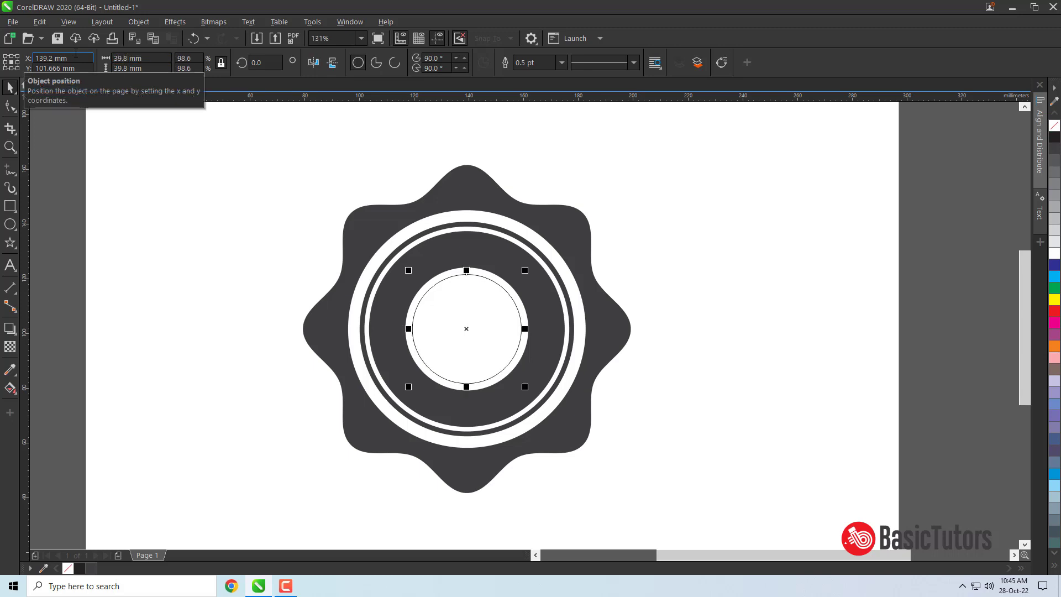
{"action": "left_click", "coordinate": [1056, 154]}
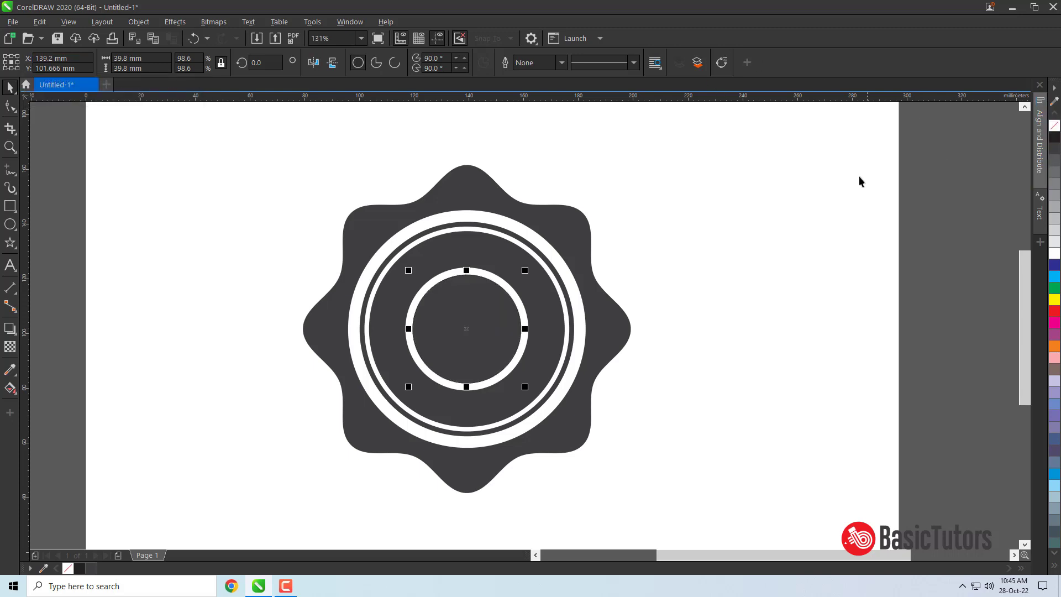
{"action": "left_click", "coordinate": [836, 188]}
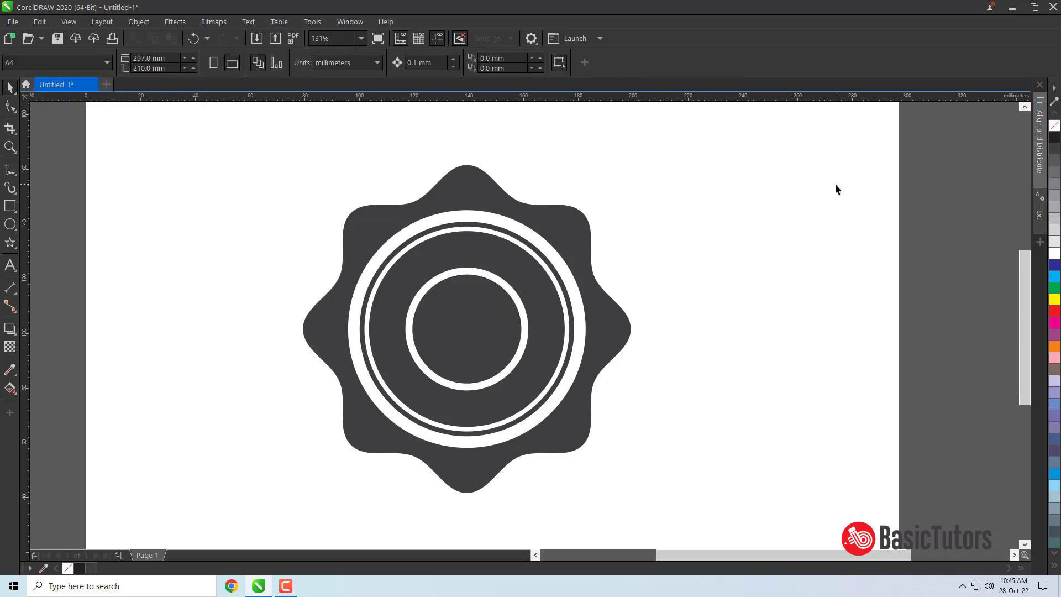
Draw a thin bar about 50 by 1.8 mm across the centre circle's upper part and place a copy about 24.6 mm below
{"action": "left_click", "coordinate": [10, 205]}
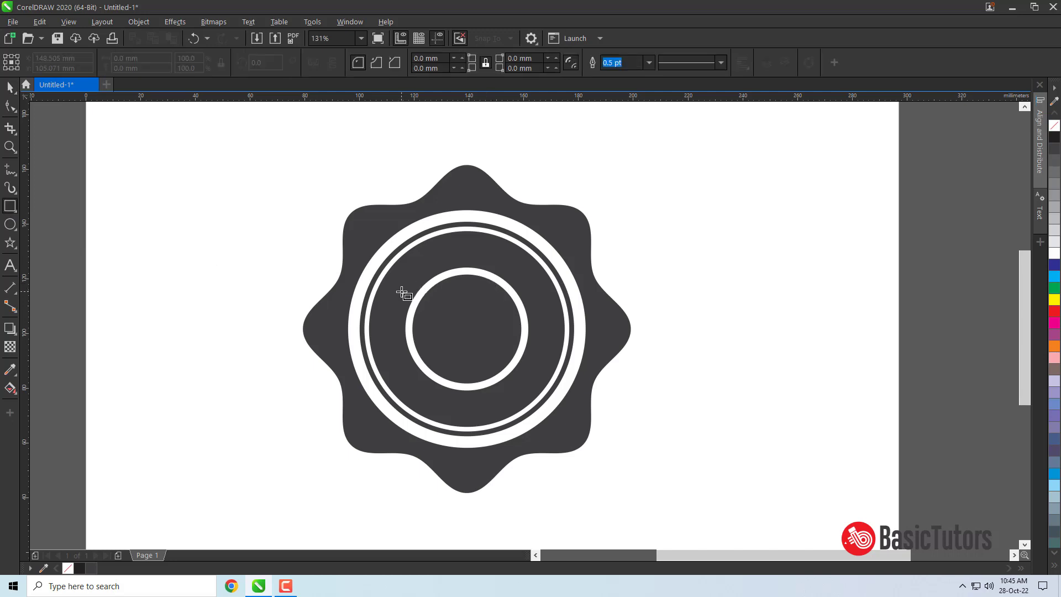
{"action": "left_click_drag", "start_coordinate": [404, 293], "coordinate": [545, 298]}
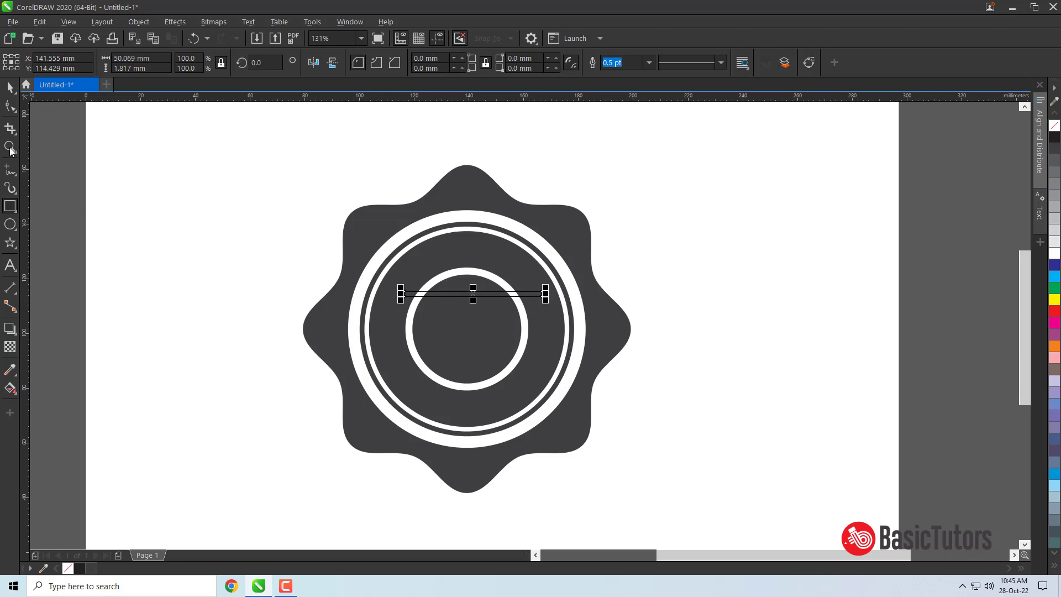
{"action": "left_click", "coordinate": [10, 88]}
{"action": "left_click_drag", "start_coordinate": [475, 288], "coordinate": [474, 287]}
{"action": "left_click_drag", "start_coordinate": [476, 294], "coordinate": [474, 361]}
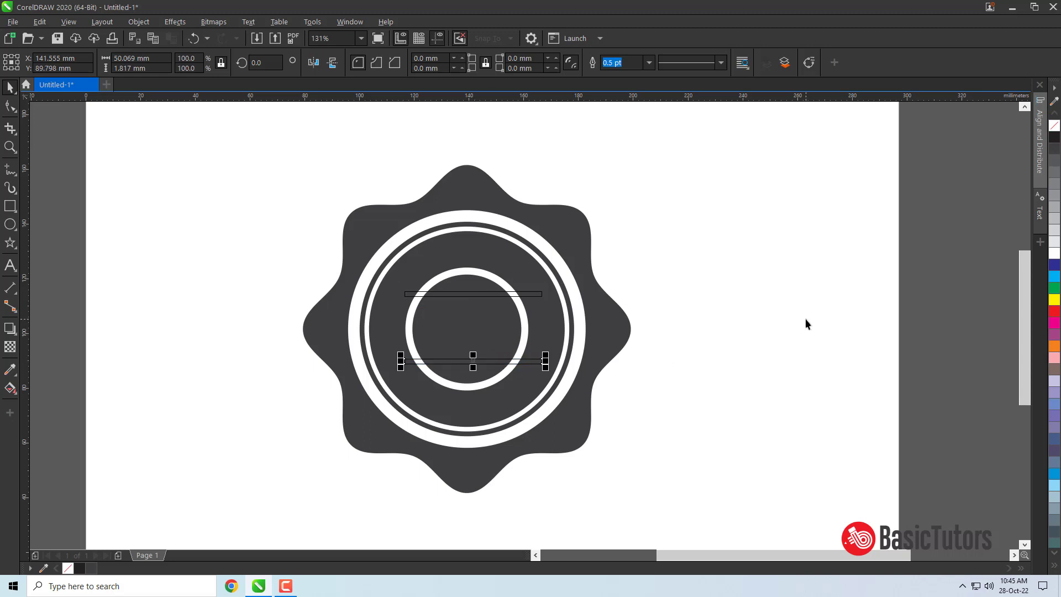
Trim the centre circle with the two bars combined as one shape, and delete the bars
{"action": "left_click", "coordinate": [515, 293], "text": "shift"}
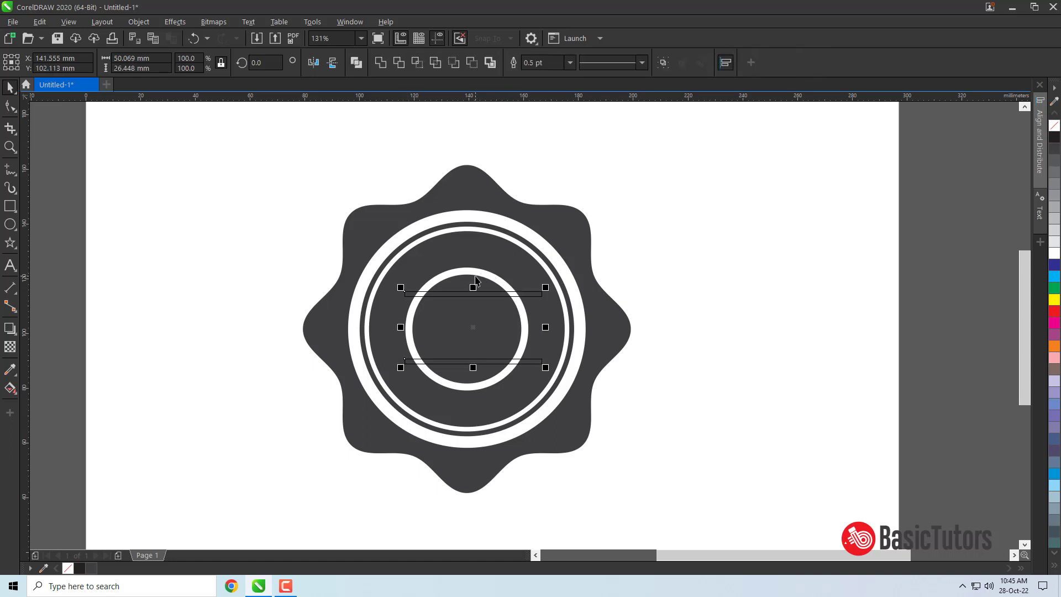
{"action": "left_click", "coordinate": [360, 63]}
{"action": "left_click", "coordinate": [476, 276], "text": "shift"}
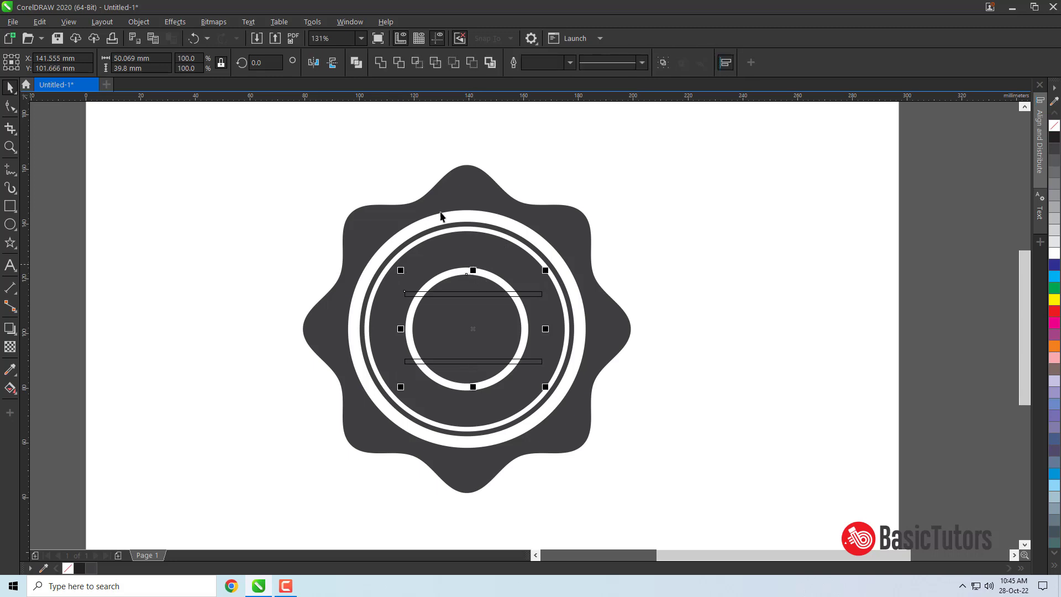
{"action": "left_click", "coordinate": [397, 65]}
{"action": "left_click", "coordinate": [685, 250]}
{"action": "left_click", "coordinate": [514, 296]}
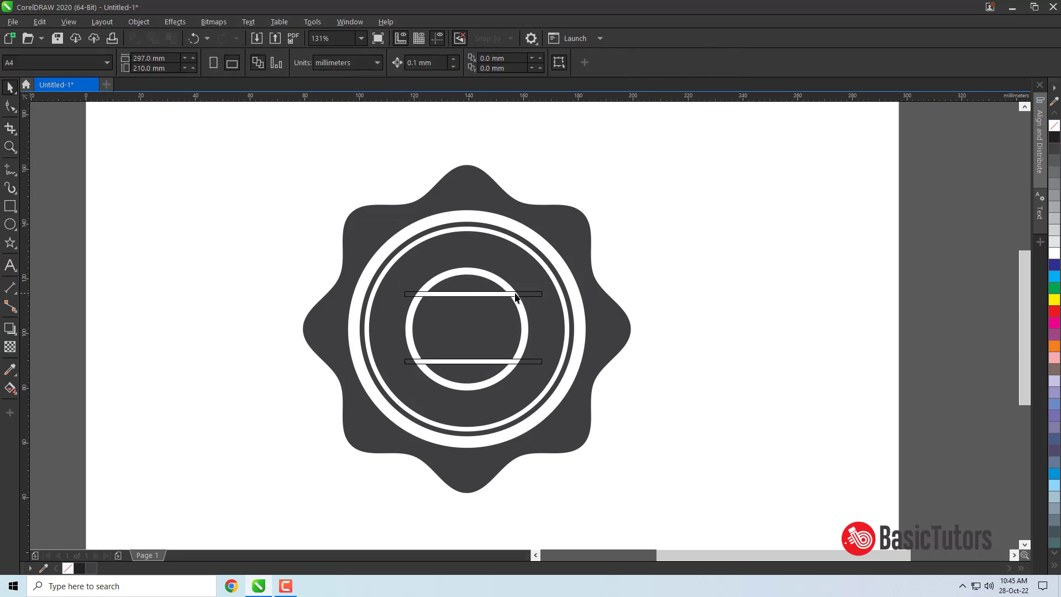
{"action": "key", "text": "Delete"}
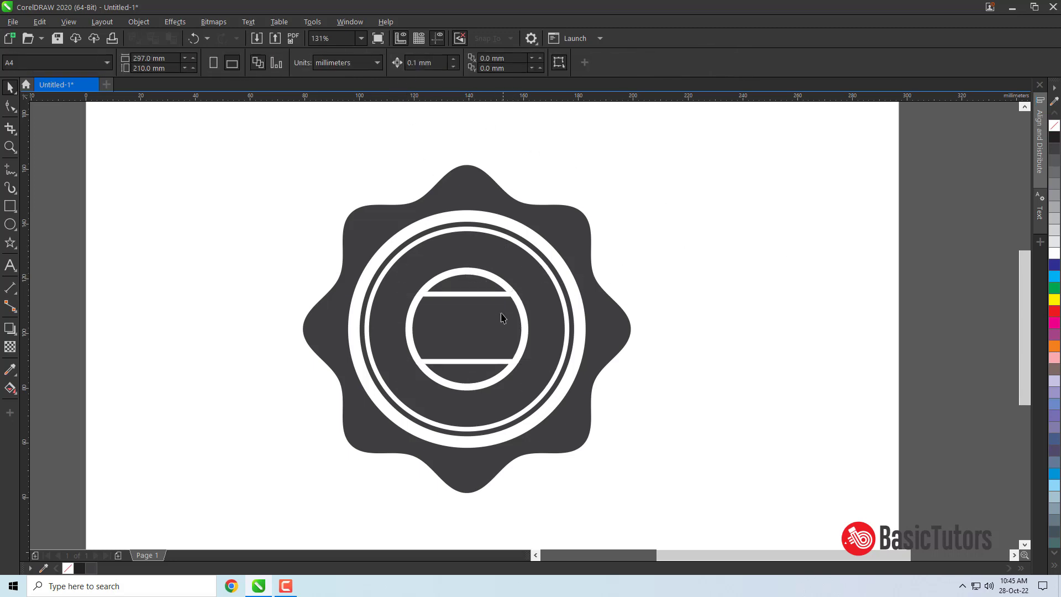
{"action": "left_click", "coordinate": [503, 318]}
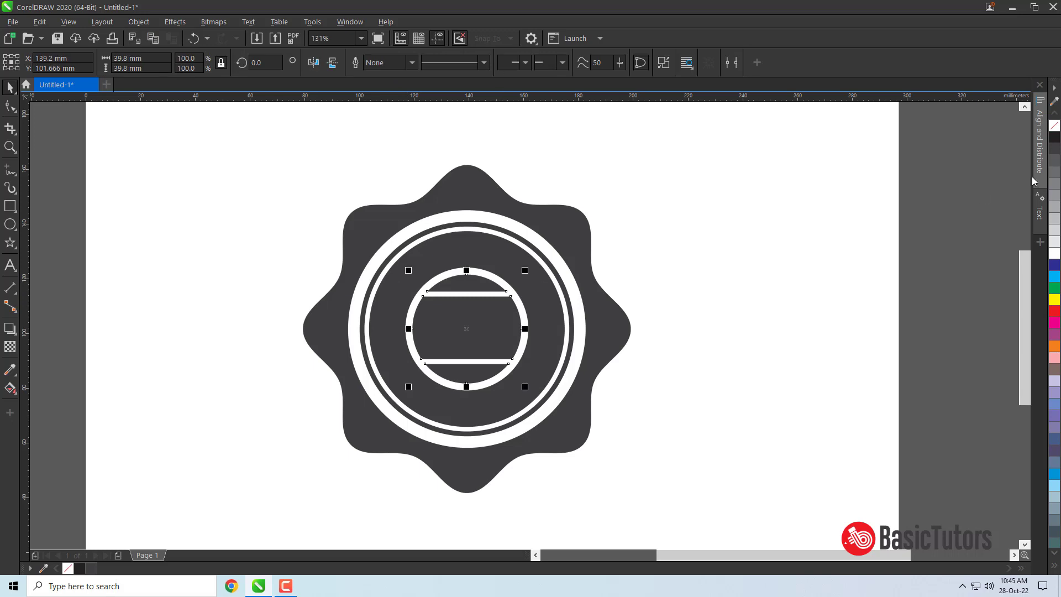
{"action": "left_click", "coordinate": [774, 218]}
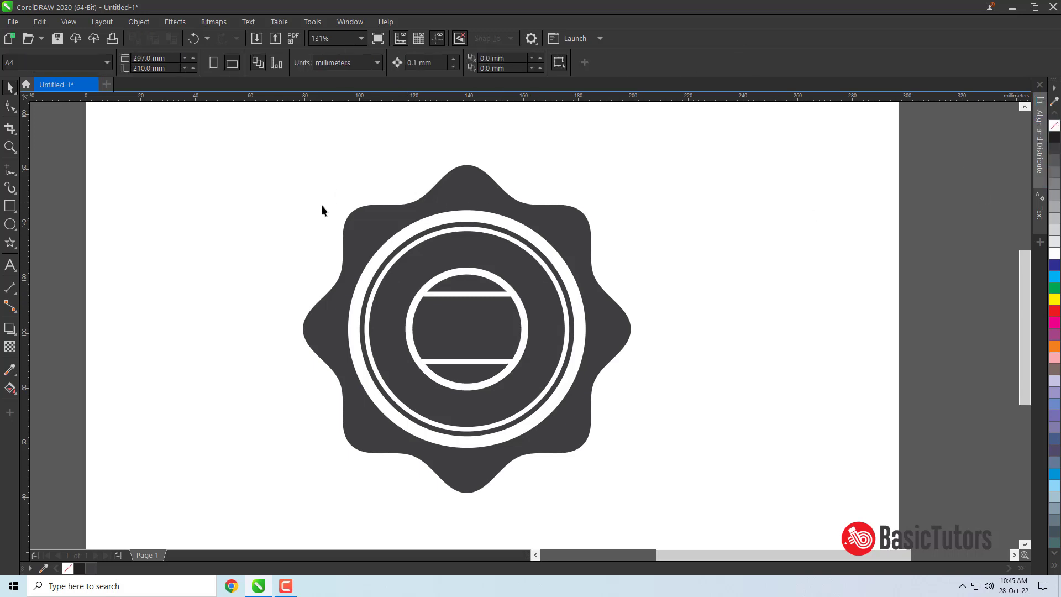
{"action": "left_click", "coordinate": [484, 253]}
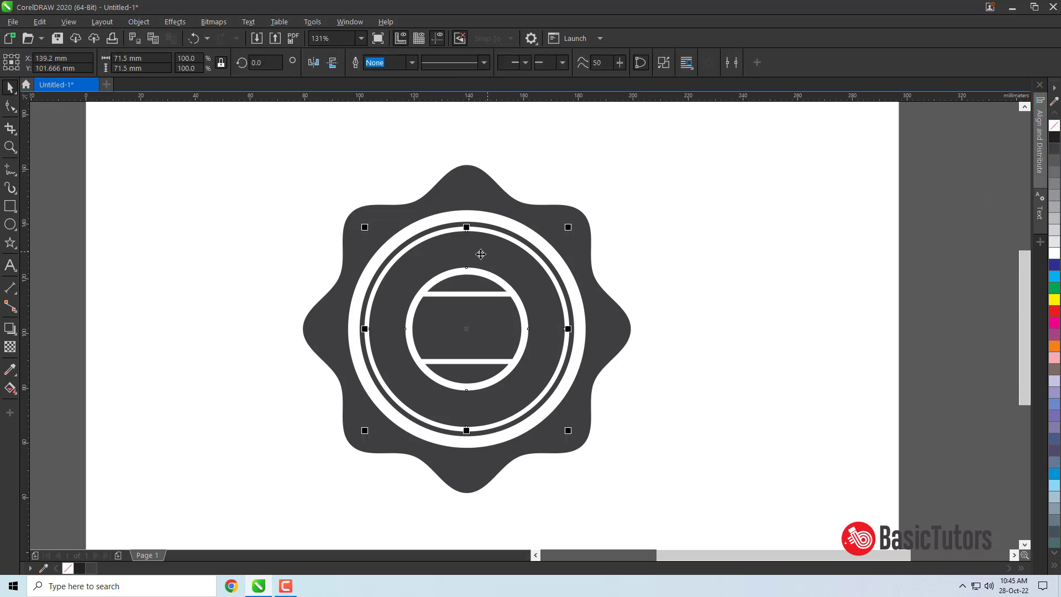
{"action": "left_click", "coordinate": [10, 267]}
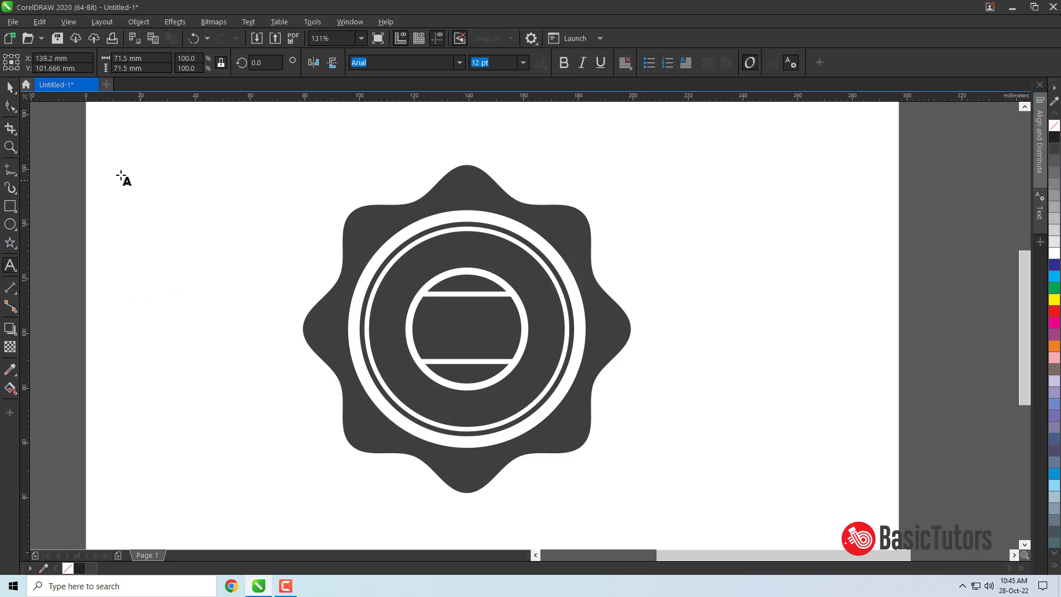
Draw a circle about 71 mm in diameter beside the badge and centre it on the badge's rings
{"action": "key", "text": "F7"}
{"action": "mouse_move", "coordinate": [183, 210]}
{"action": "left_mouse_down"}
{"action": "mouse_move", "coordinate": [359, 407]}
{"action": "mouse_move", "coordinate": [385, 412]}
{"action": "left_mouse_up"}
{"action": "left_click", "coordinate": [8, 88]}
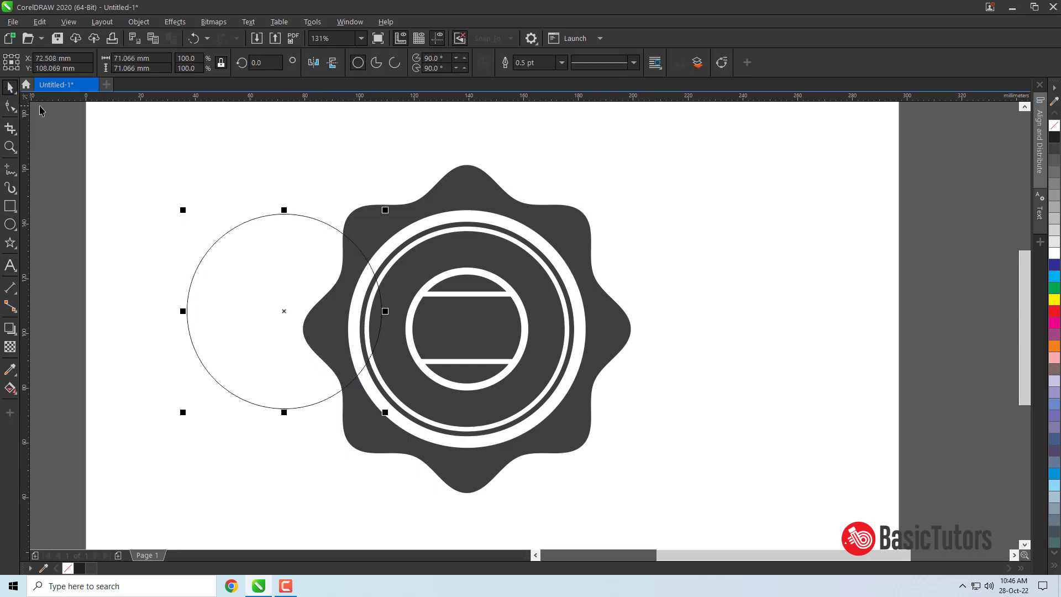
{"action": "left_click", "coordinate": [466, 248], "text": "shift"}
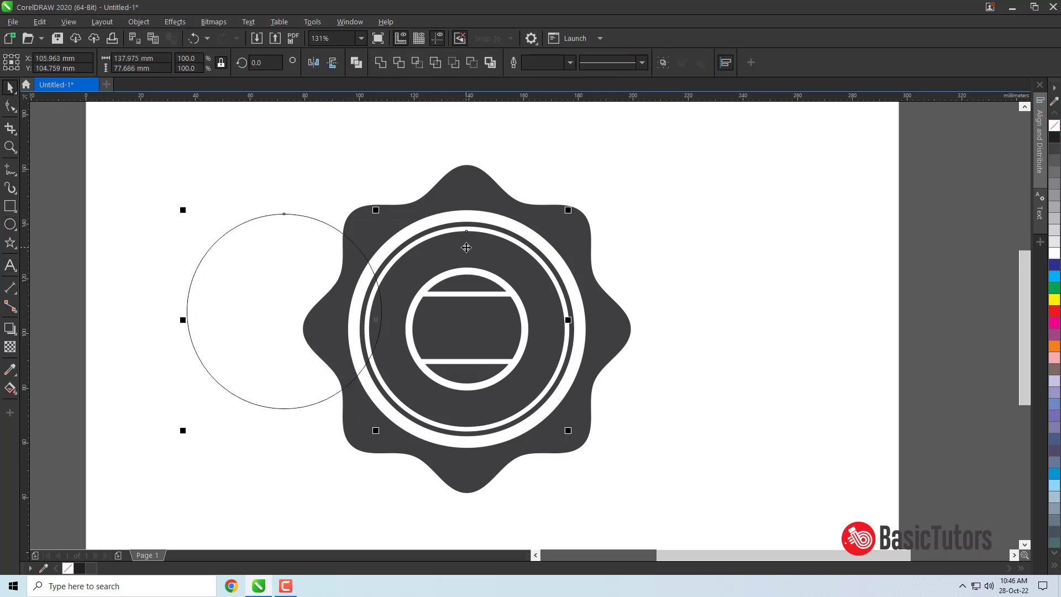
{"action": "key", "text": "e"}
{"action": "key", "text": "c"}
{"action": "left_click", "coordinate": [711, 219]}
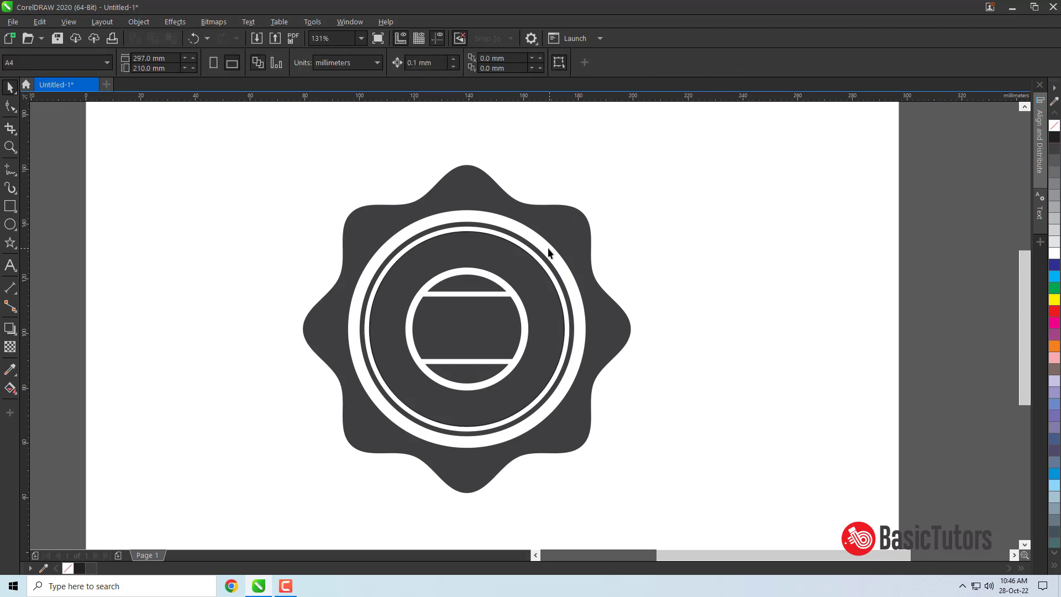
Shrink the new outline circle around its centre to about 48.3 mm in diameter, just outside the white centre ring
{"action": "left_click", "coordinate": [525, 257]}
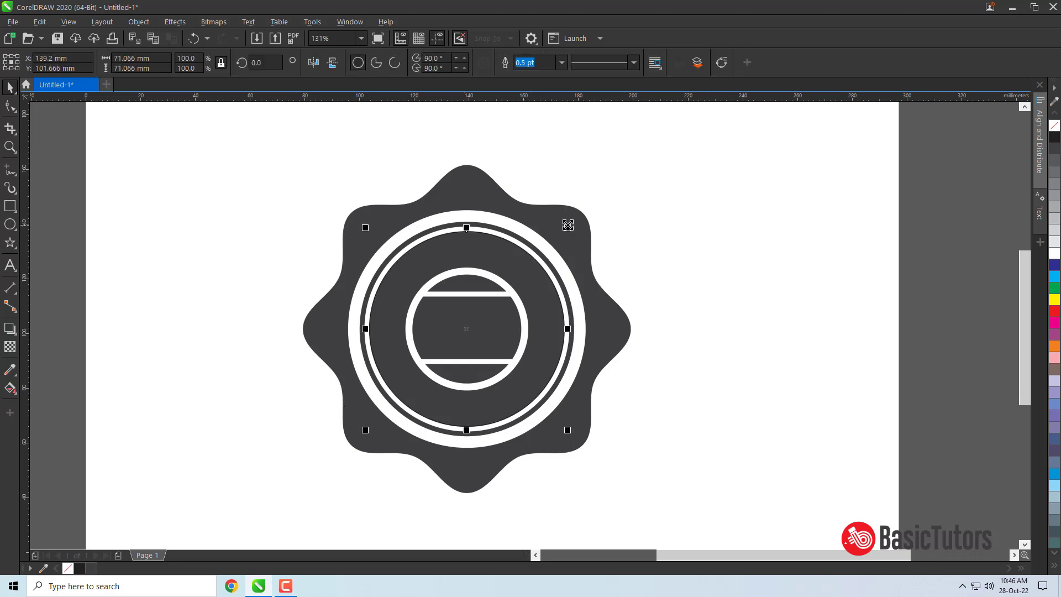
{"action": "left_click_drag", "start_coordinate": [568, 227], "coordinate": [548, 256]}
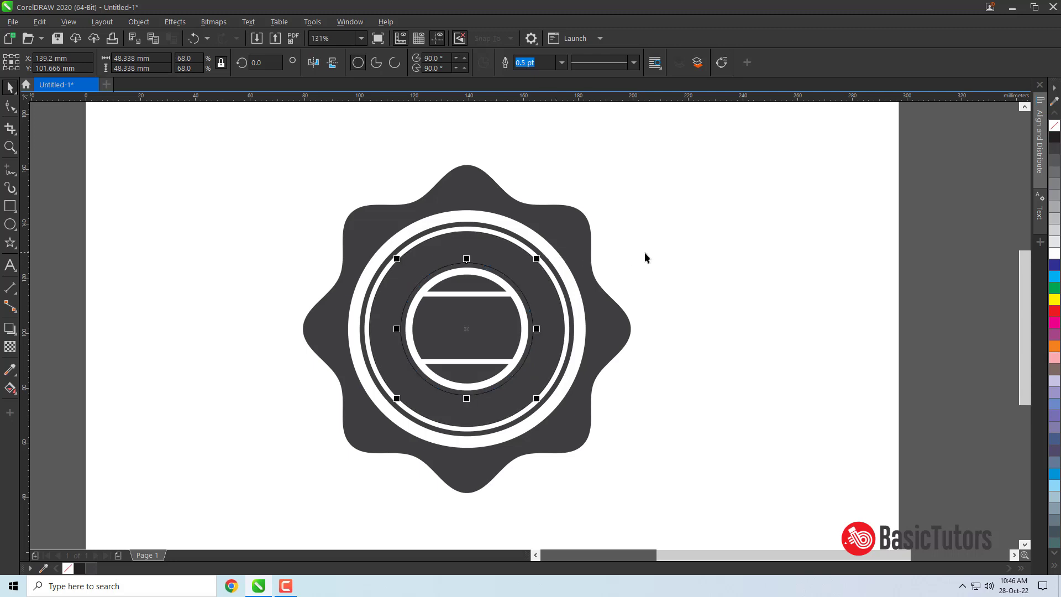
{"action": "left_click", "coordinate": [736, 266]}
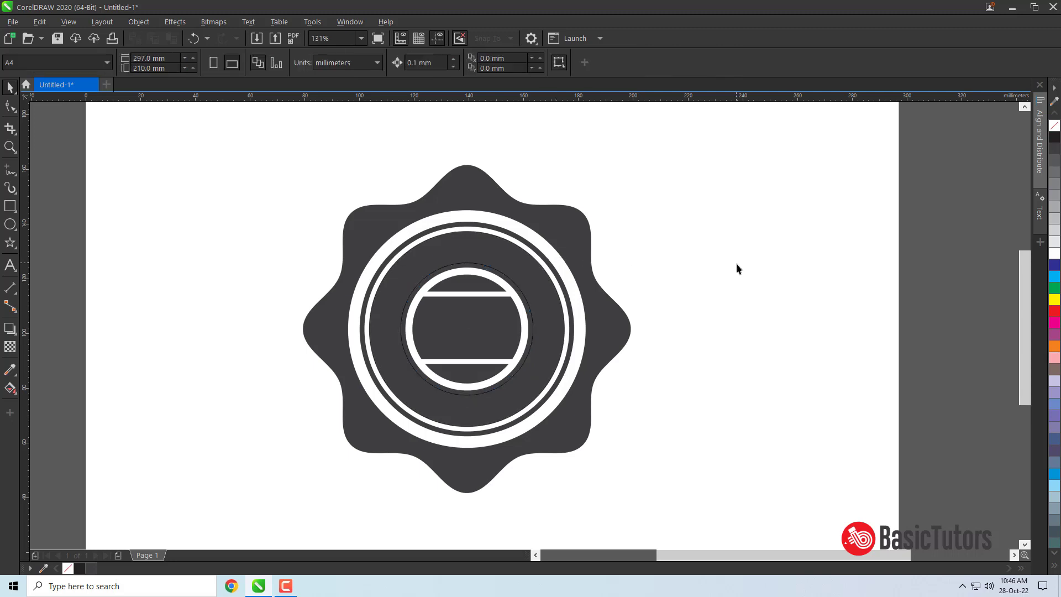
Add the text POST STAMP beside the badge and set its font to Bebas
{"action": "left_click", "coordinate": [10, 265]}
{"action": "left_click", "coordinate": [203, 256]}
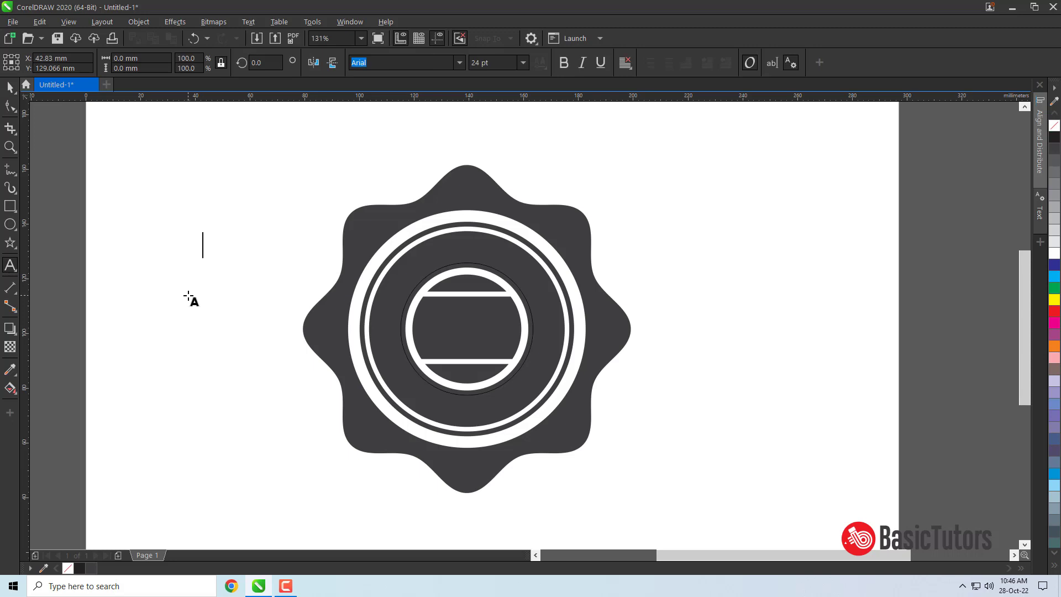
{"action": "type", "text": "POST"}
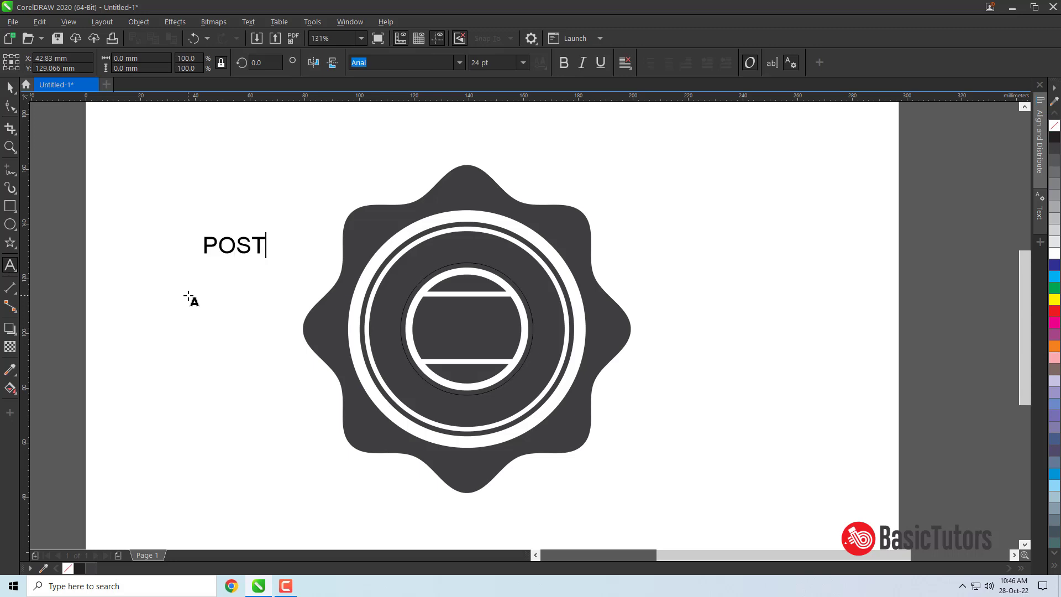
{"action": "type", "text": " STAMP"}
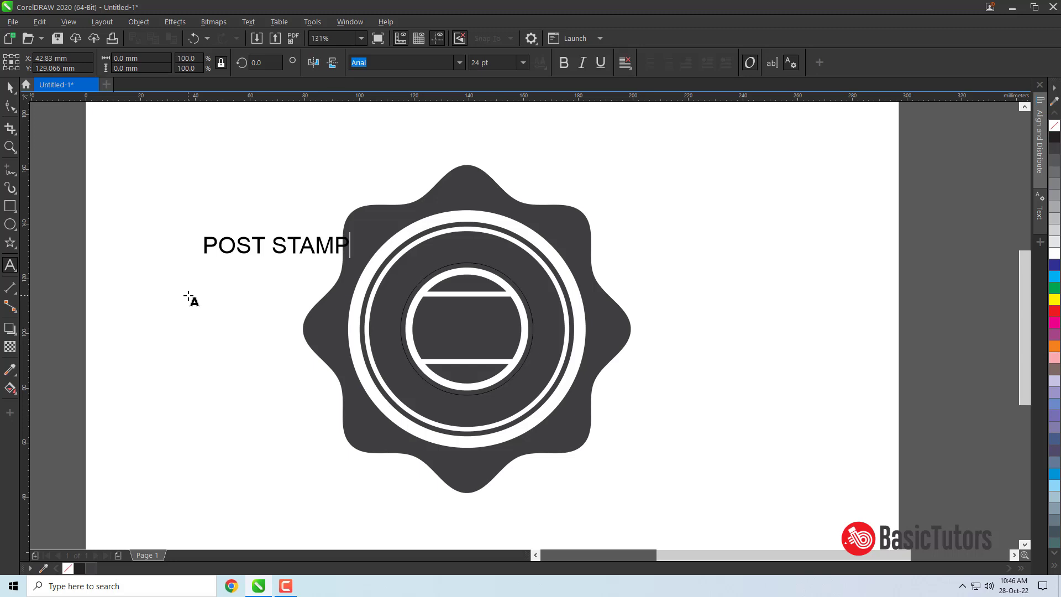
{"action": "key", "text": "ctrl+space"}
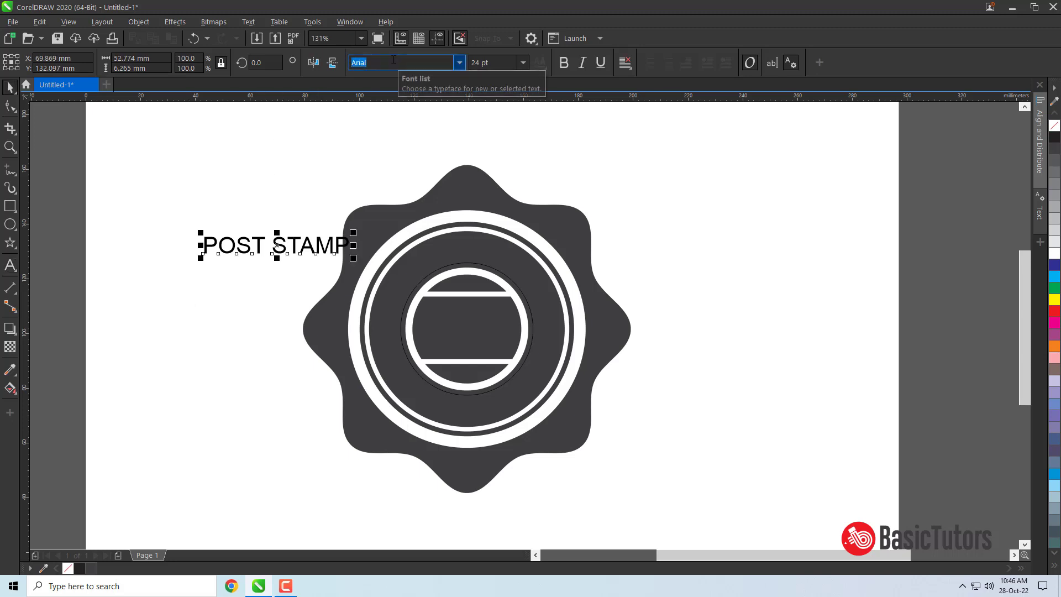
{"action": "type", "text": "Bebas"}
{"action": "key", "text": "Return"}
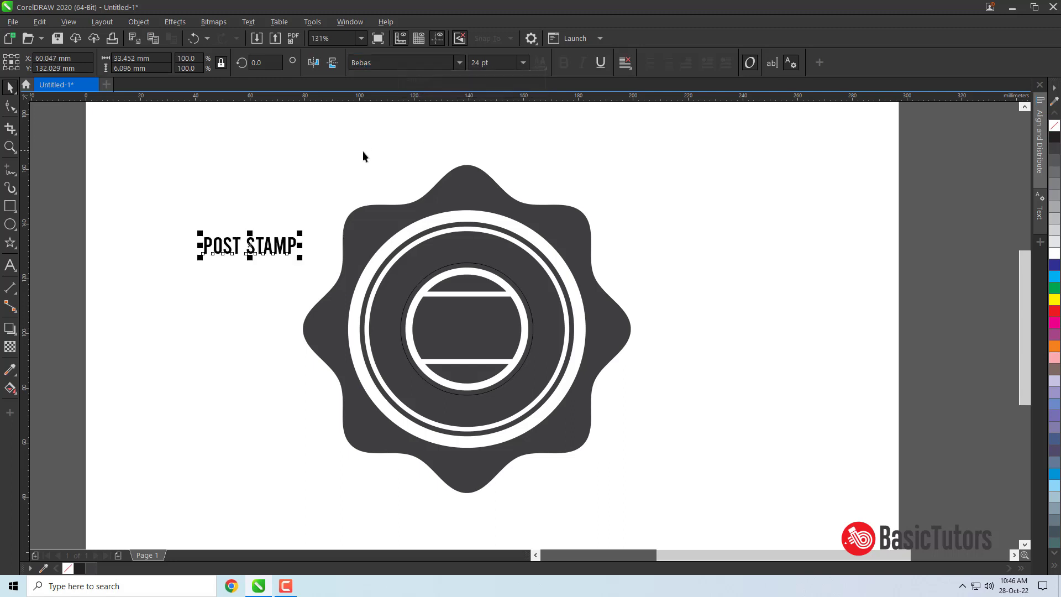
Enlarge the POST STAMP text to about 38.6 pt and place it across the upper part of the badge's rings
{"action": "left_click_drag", "start_coordinate": [300, 233], "coordinate": [366, 204]}
{"action": "left_click_drag", "start_coordinate": [286, 242], "coordinate": [469, 250]}
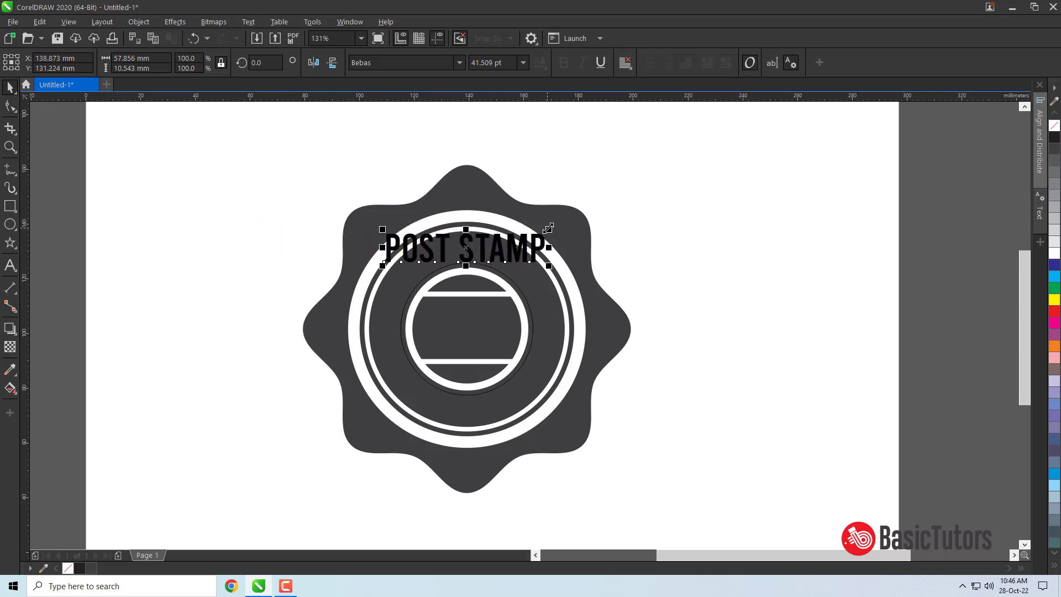
{"action": "left_click_drag", "start_coordinate": [545, 233], "coordinate": [545, 229]}
Fit the POST STAMP text to the path of the thin outline circle around the centre disc
{"action": "left_click", "coordinate": [499, 274], "text": "shift"}
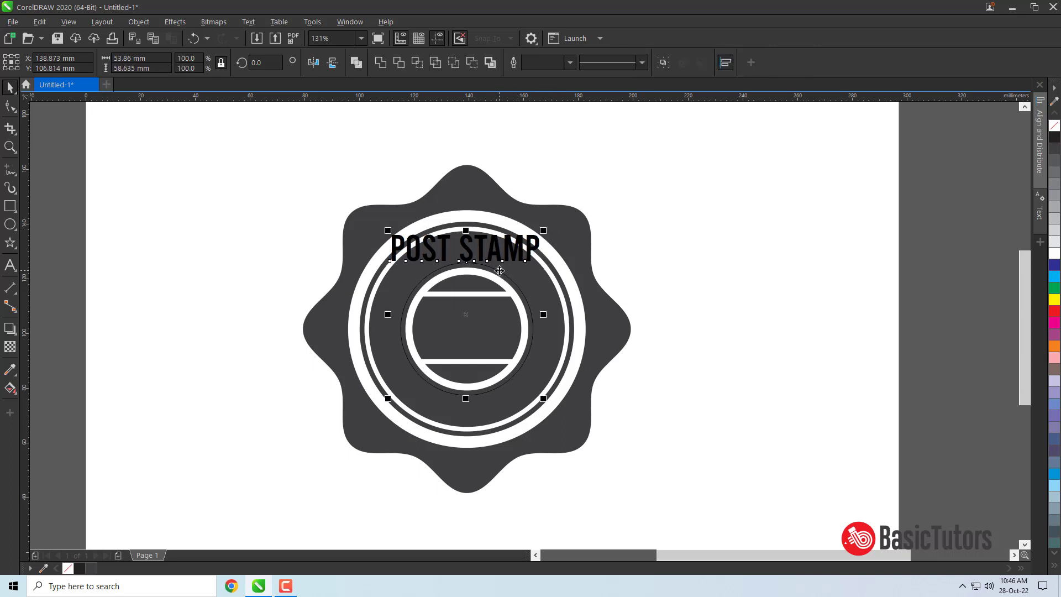
{"action": "left_click", "coordinate": [248, 22]}
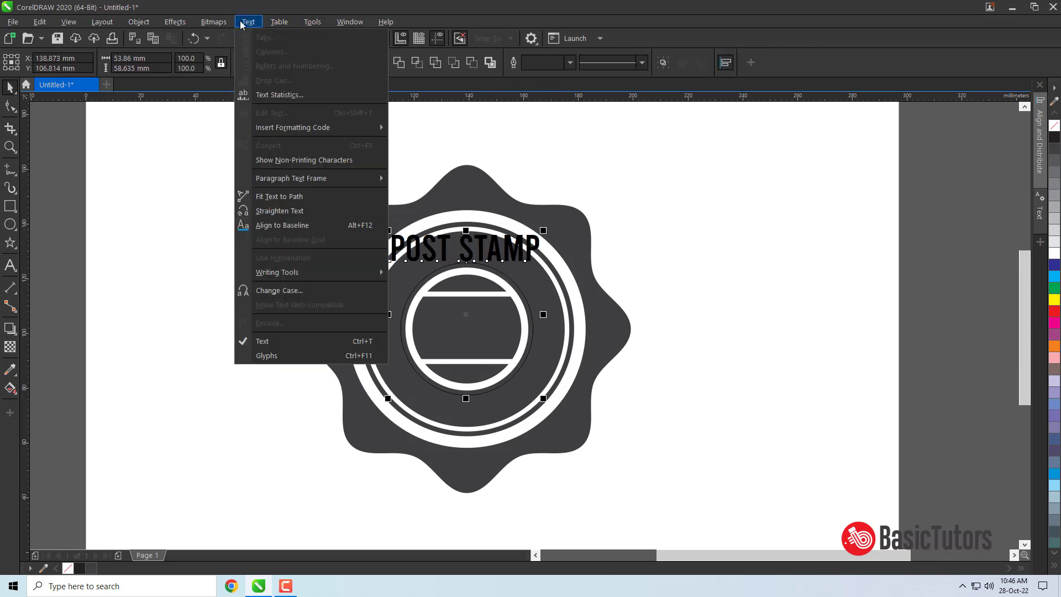
{"action": "left_click", "coordinate": [312, 197]}
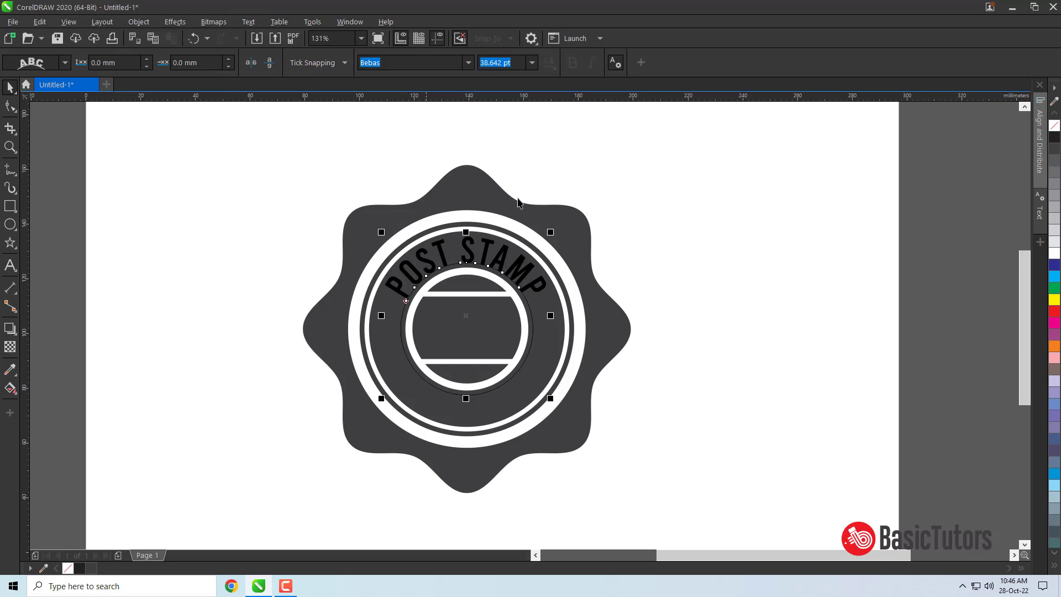
{"action": "left_click", "coordinate": [707, 214]}
Try to rotate the curved POST STAMP text around towards the lower half of the badge
{"action": "left_click", "coordinate": [527, 300]}
{"action": "left_click", "coordinate": [503, 300]}
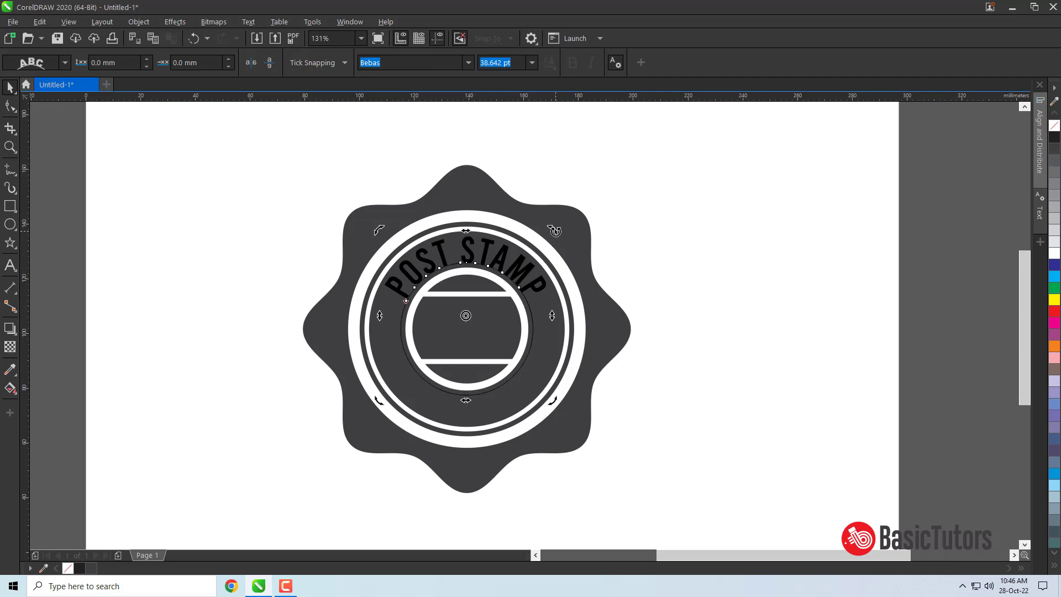
{"action": "left_click_drag", "start_coordinate": [553, 230], "coordinate": [519, 467]}
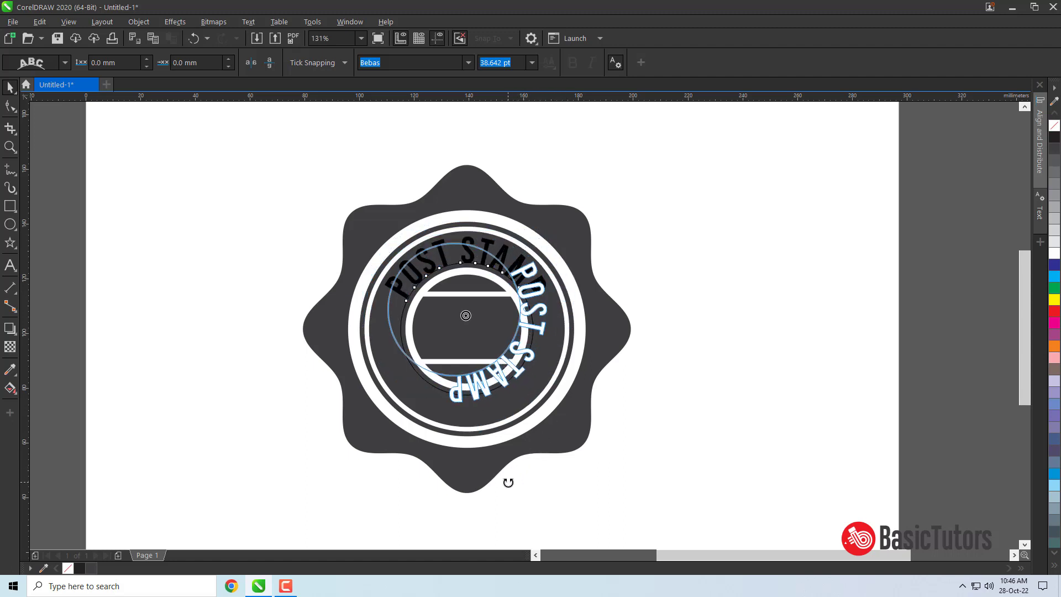
{"action": "key", "text": "ctrl+z"}
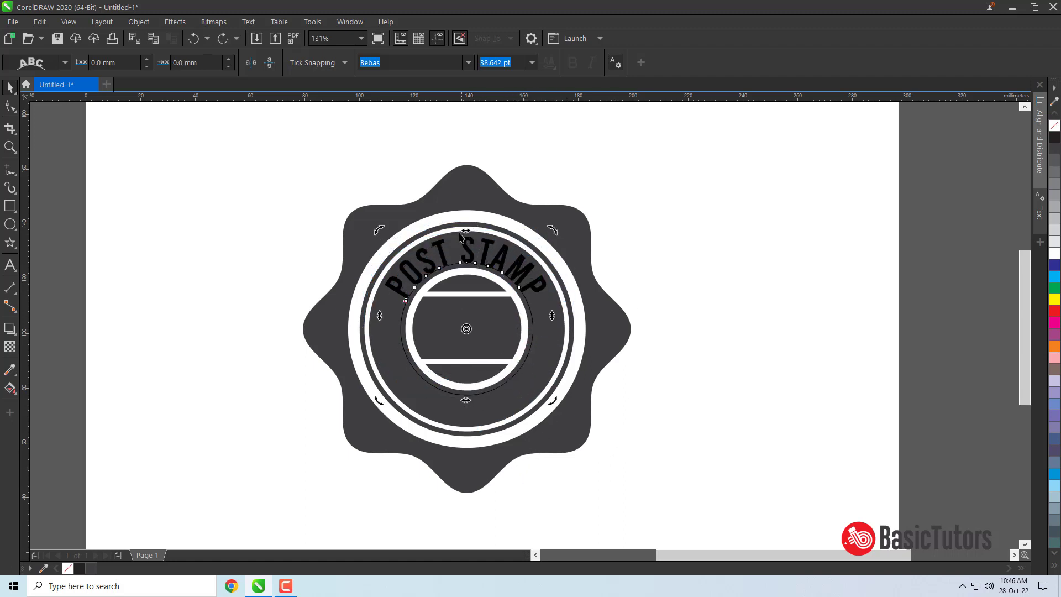
Mirror a copy of the curved text horizontally and vertically, and slide it to the circle's underside about 9.7 mm from the path
{"action": "left_click", "coordinate": [269, 63]}
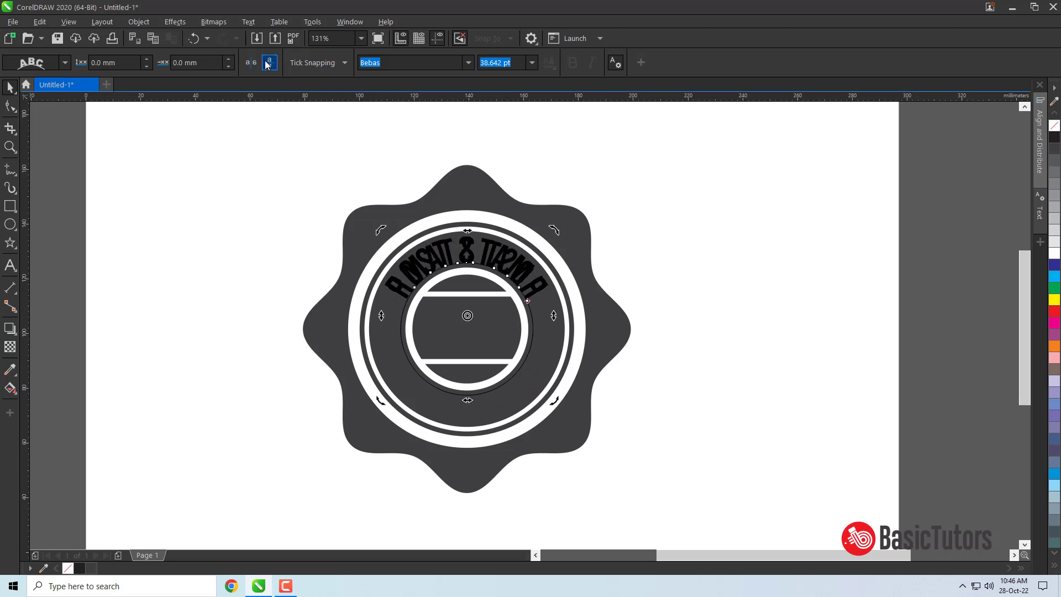
{"action": "left_click", "coordinate": [269, 62]}
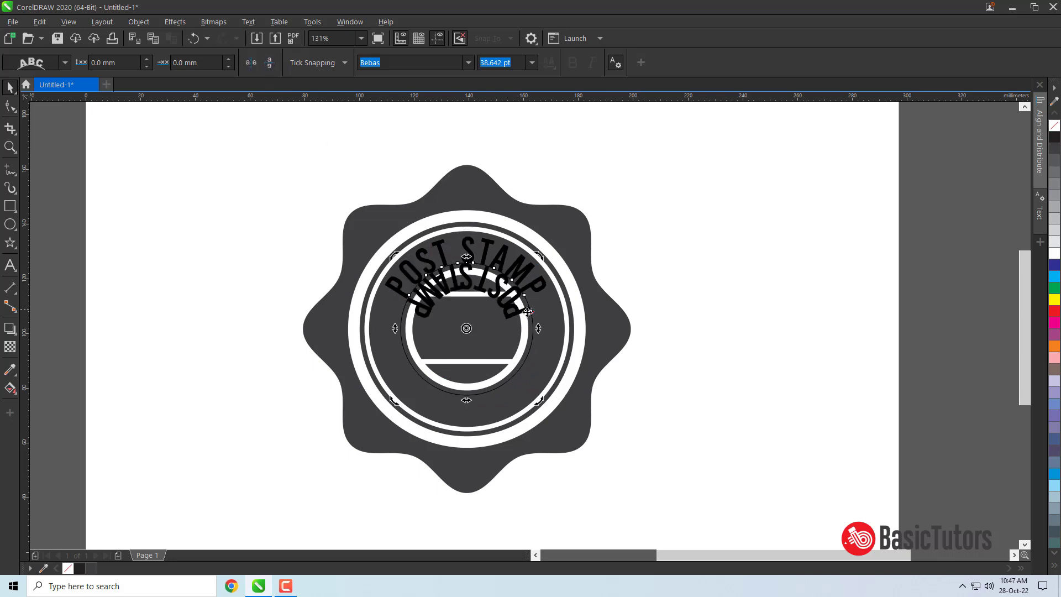
{"action": "left_click_drag", "start_coordinate": [532, 313], "coordinate": [389, 387]}
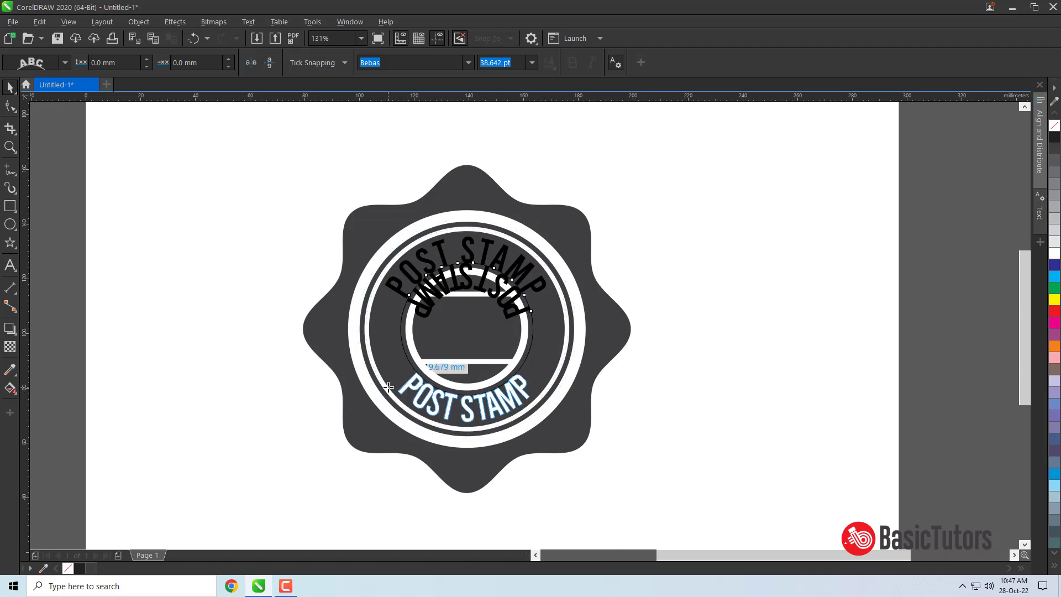
{"action": "left_click_drag", "start_coordinate": [388, 387], "coordinate": [389, 387]}
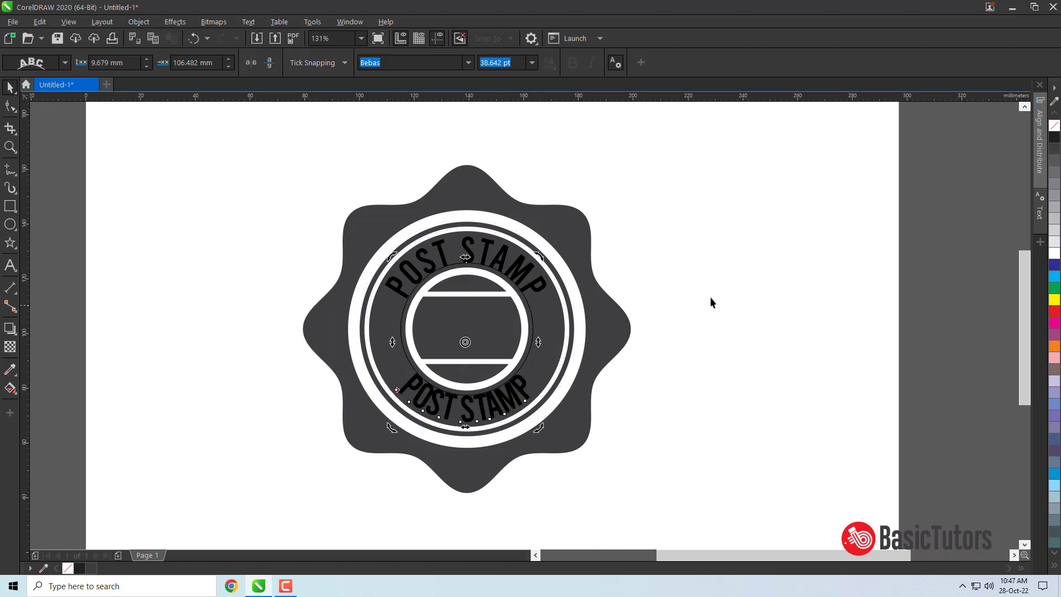
{"action": "left_click", "coordinate": [762, 261]}
Try to mirror the lower POST STAMP text vertically on its path
{"action": "double_click", "coordinate": [504, 400]}
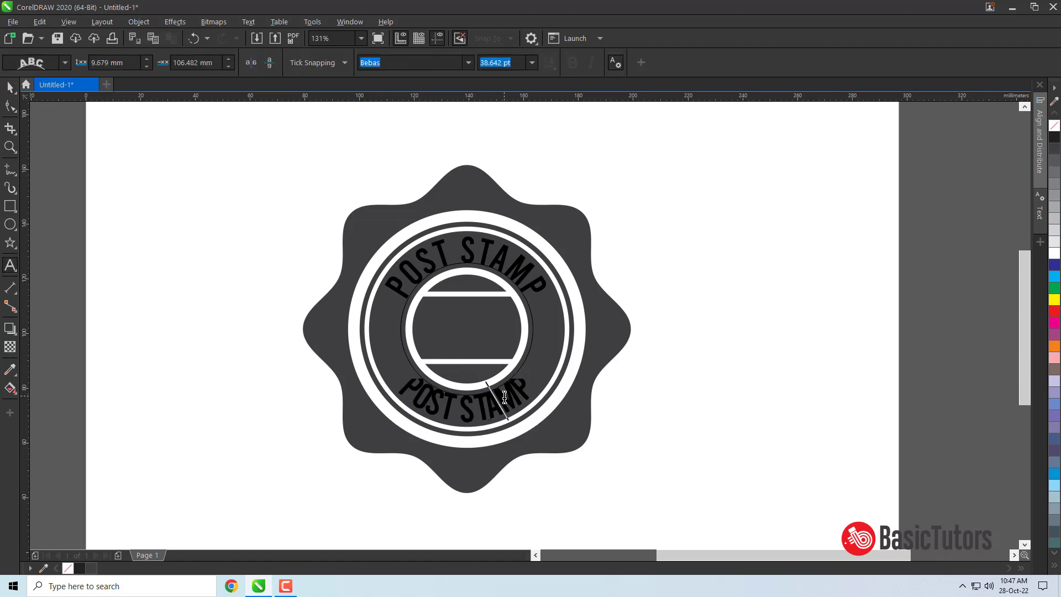
{"action": "left_click_drag", "start_coordinate": [505, 400], "coordinate": [409, 382]}
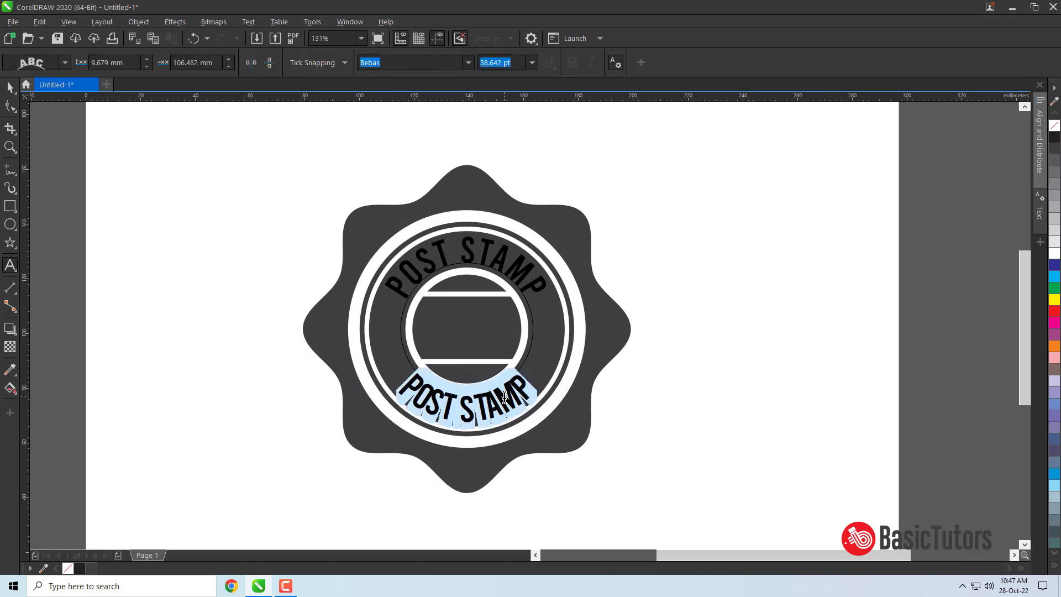
{"action": "left_click", "coordinate": [270, 63]}
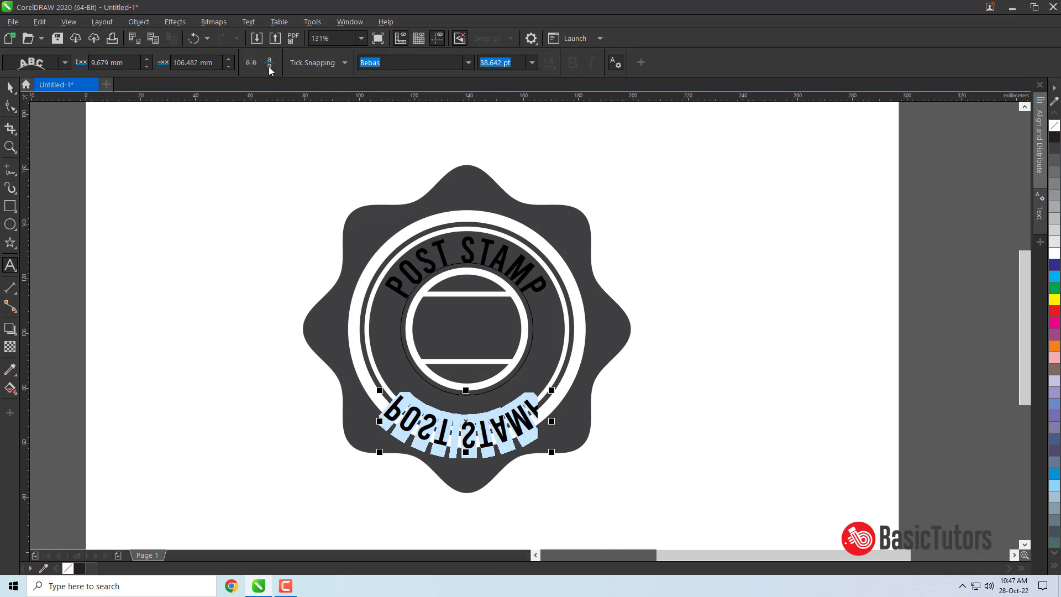
{"action": "key", "text": "ctrl+z"}
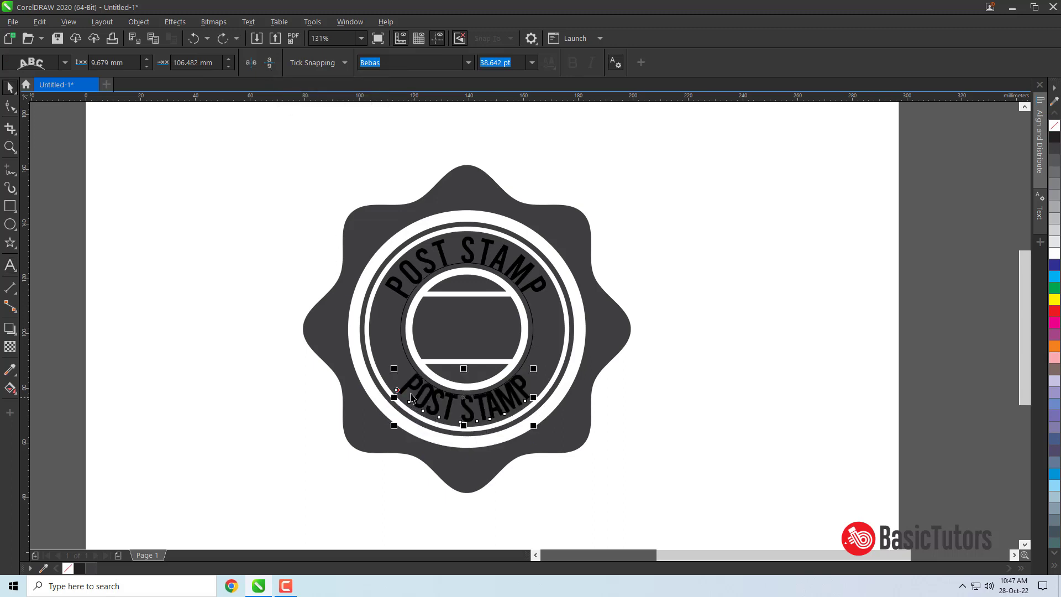
Widen the character spacing of the whole lower POST STAMP text so it spans about the same width as the upper text
{"action": "key", "text": "F10"}
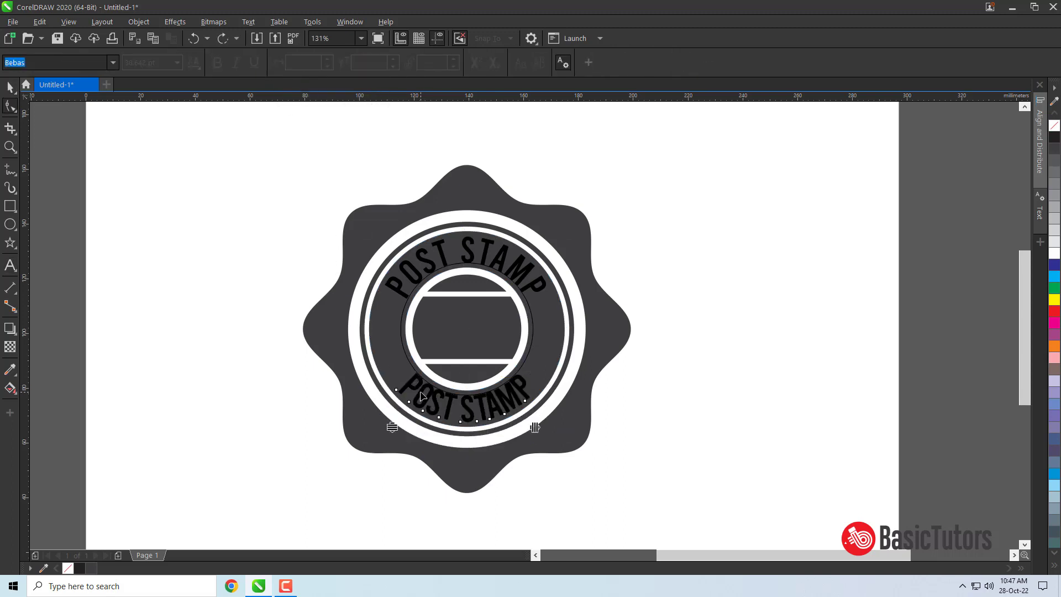
{"action": "key", "text": "F8"}
{"action": "double_click", "coordinate": [429, 387]}
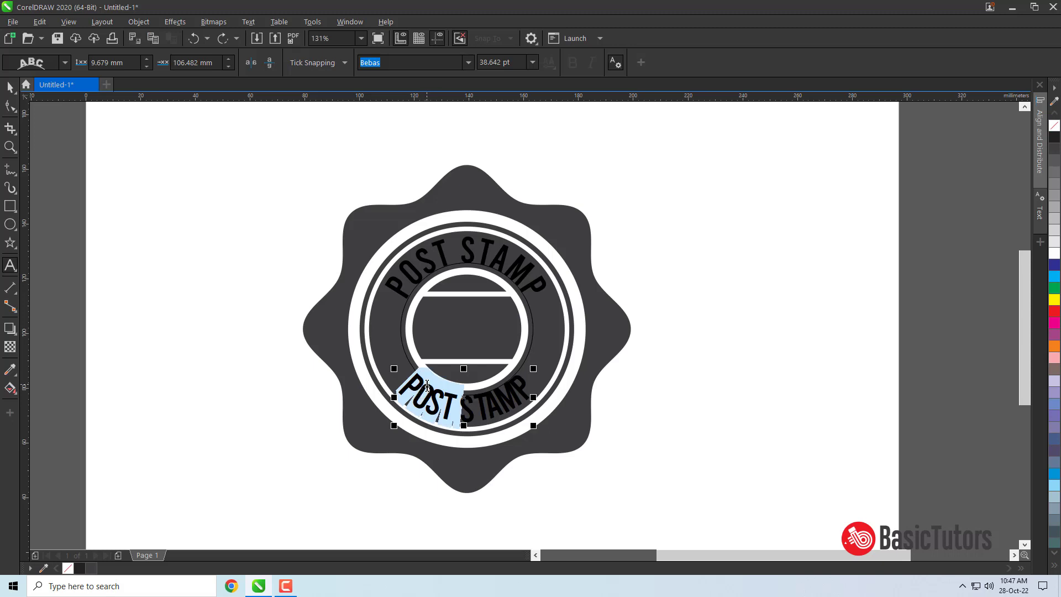
{"action": "key", "text": "ctrl+a"}
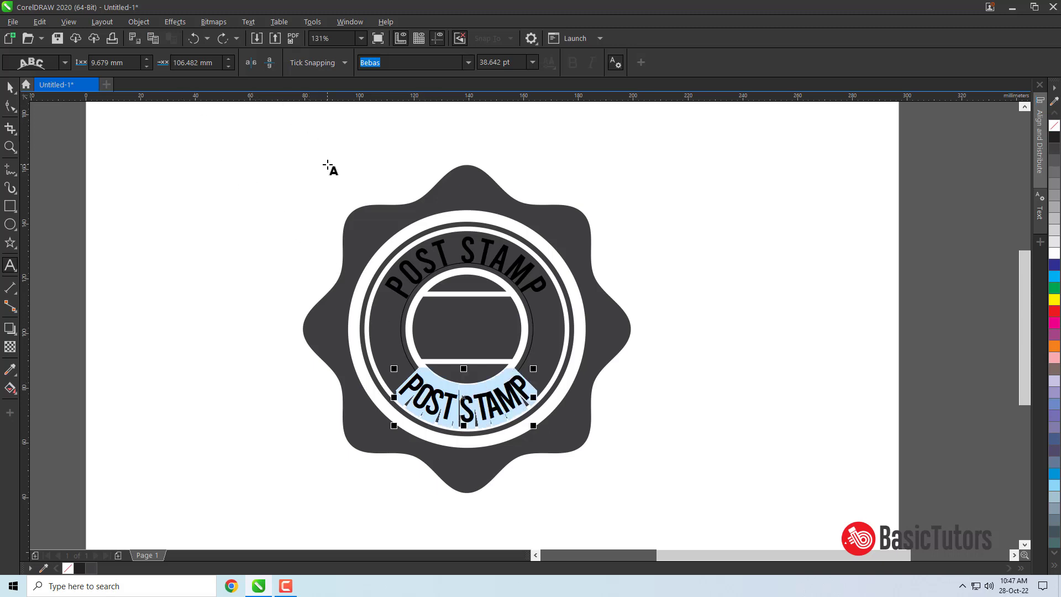
{"action": "key", "text": "ctrl+shift+period"}
{"action": "key", "text": "ctrl+shift+period"}
{"action": "key", "text": "ctrl+shift+period"}
{"action": "key", "text": "ctrl+shift+period"}
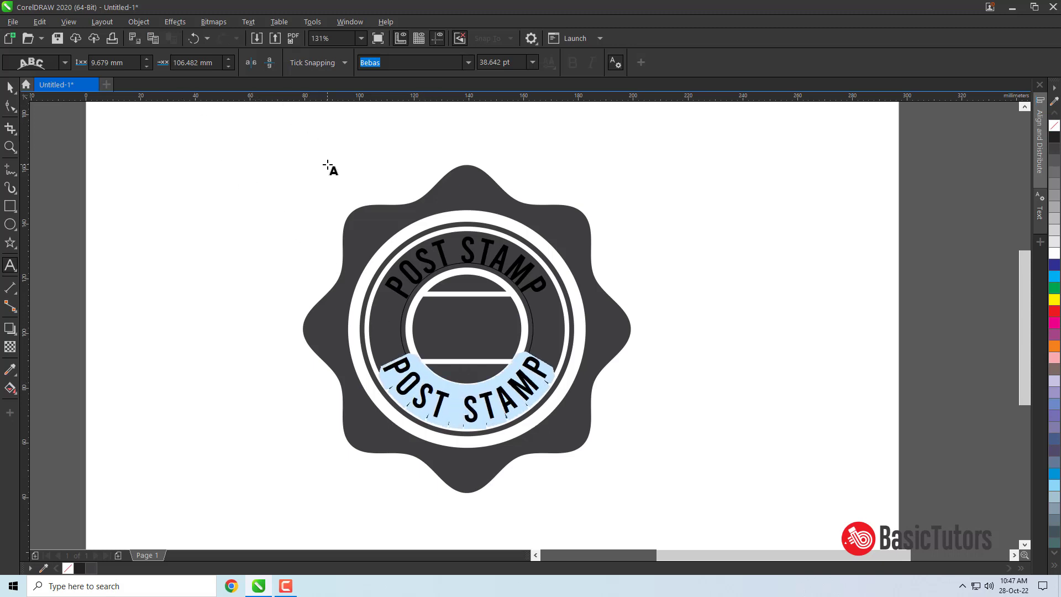
{"action": "key", "text": "ctrl+shift+comma"}
{"action": "key", "text": "ctrl+shift+comma"}
{"action": "key", "text": "ctrl+shift+comma"}
{"action": "key", "text": "ctrl+shift+comma"}
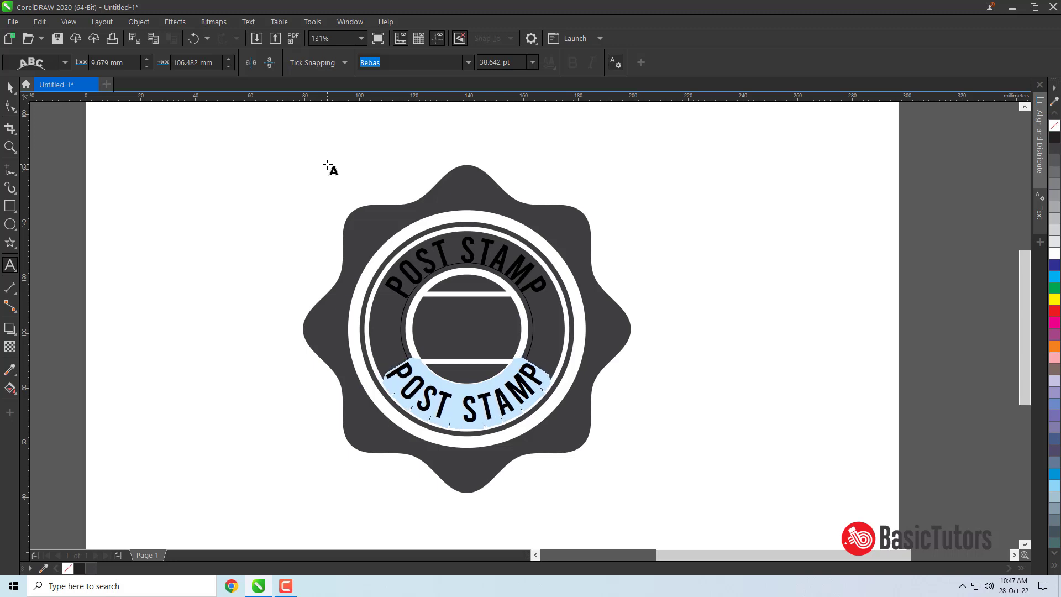
Remove the thin outline from the circular text paths around the badge's centre disc
{"action": "key", "text": "ctrl+space"}
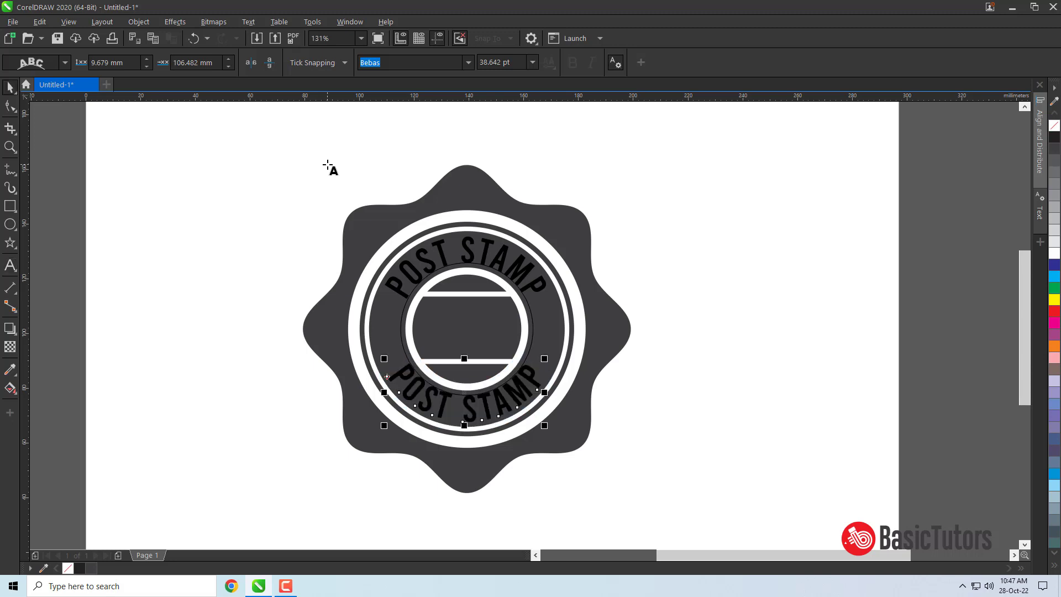
{"action": "left_click", "coordinate": [654, 232]}
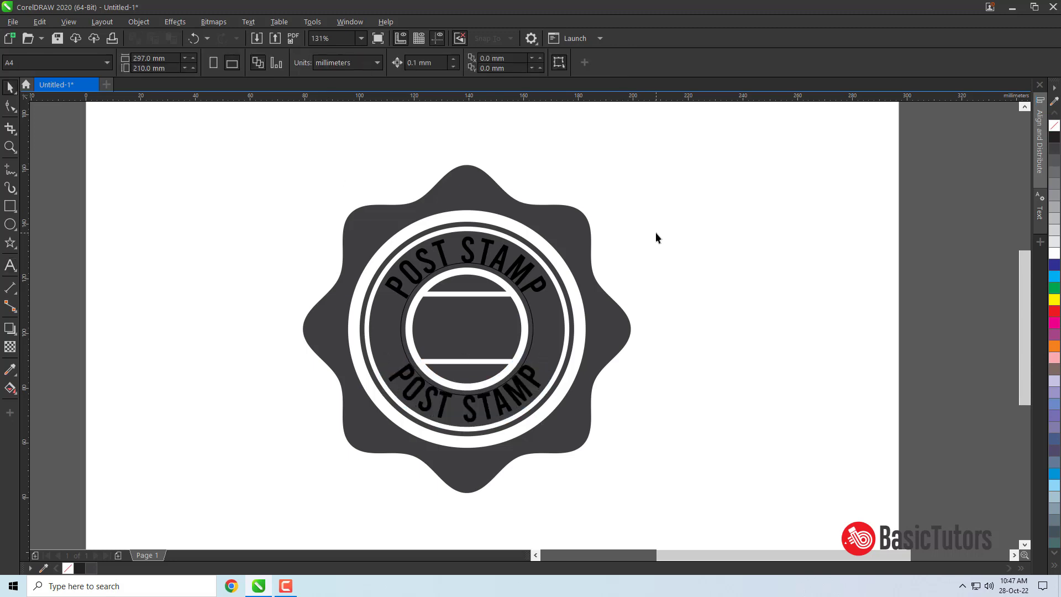
{"action": "left_click", "coordinate": [529, 315]}
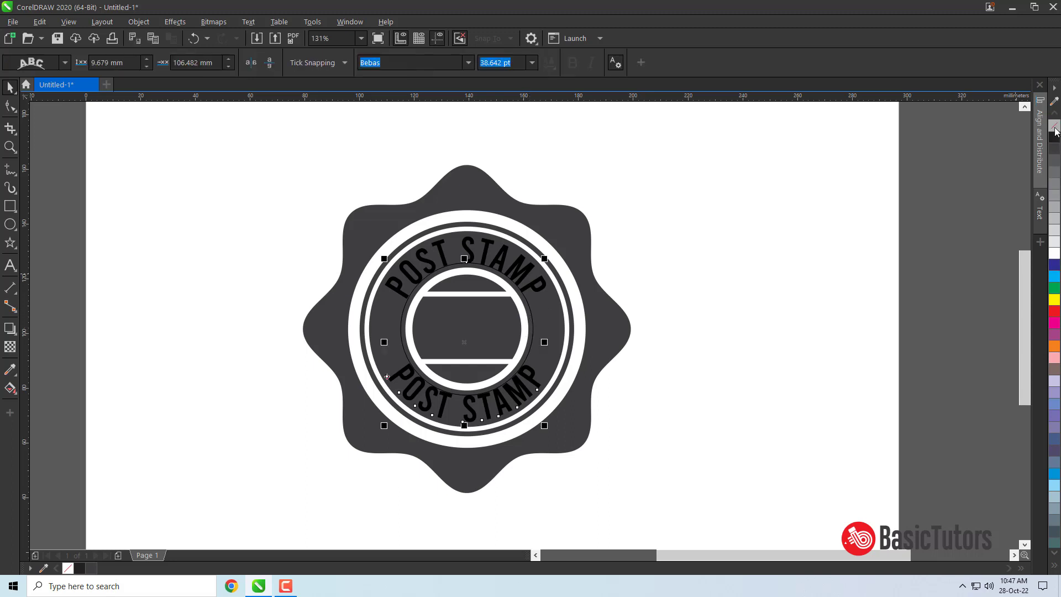
{"action": "left_click", "coordinate": [522, 292]}
{"action": "left_click", "coordinate": [518, 283]}
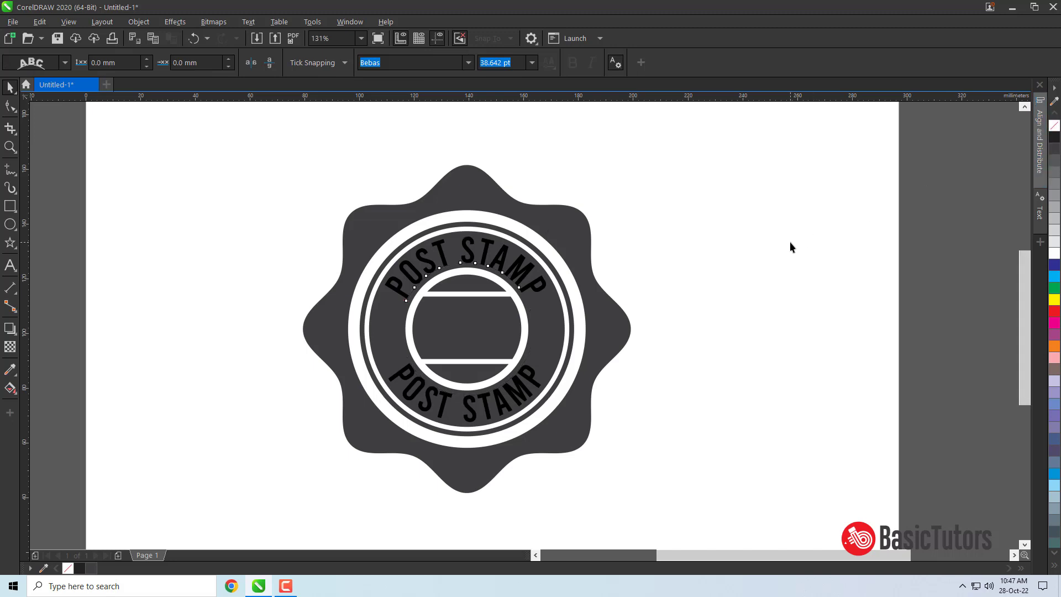
{"action": "left_click", "coordinate": [747, 328]}
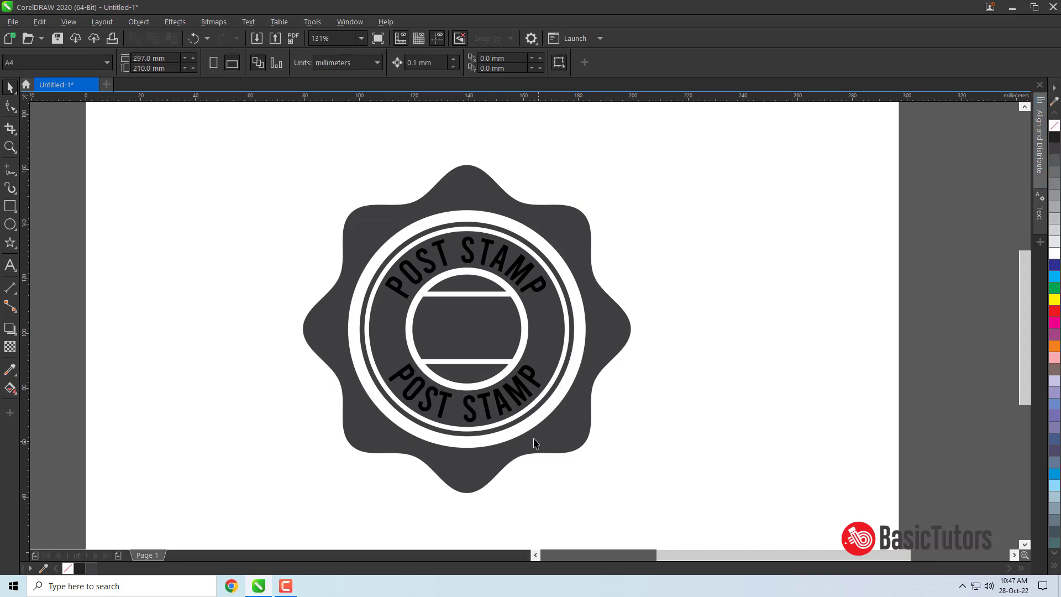
Try to fill the lower POST STAMP text white as a whole object
{"action": "left_click", "coordinate": [508, 407]}
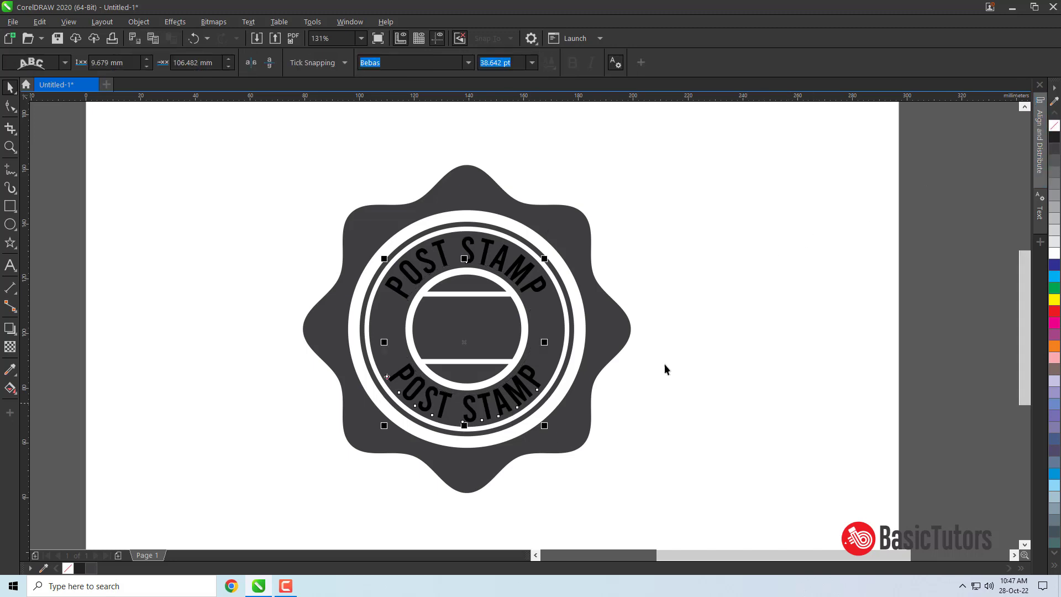
{"action": "left_click", "coordinate": [1055, 254]}
{"action": "key", "text": "ctrl+z"}
Fill all characters of the lower and the upper curved POST STAMP texts white
{"action": "double_click", "coordinate": [511, 391]}
{"action": "key", "text": "ctrl+a"}
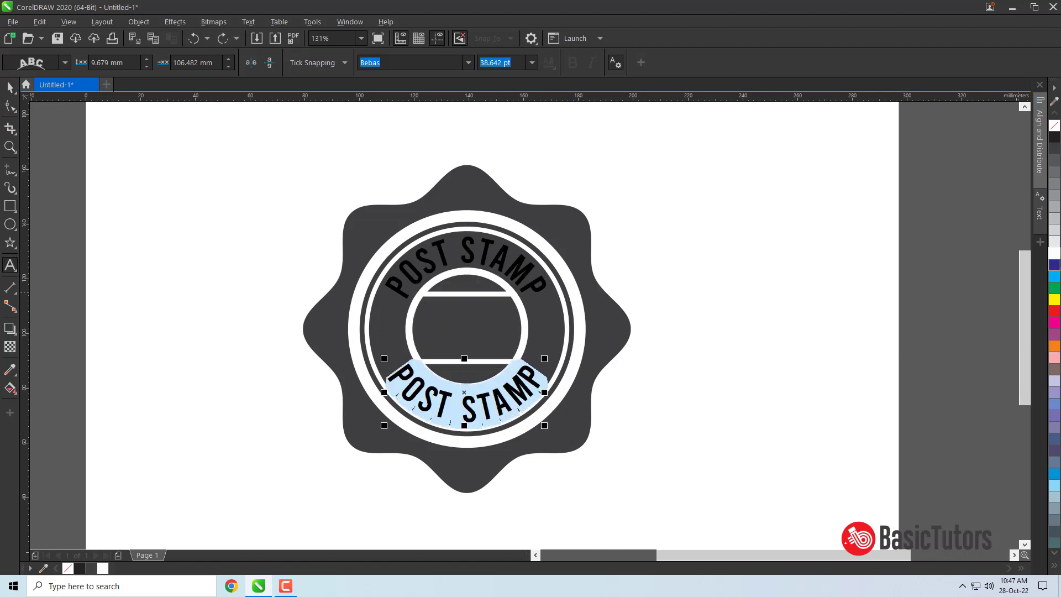
{"action": "left_click", "coordinate": [1054, 256]}
{"action": "double_click", "coordinate": [487, 255]}
{"action": "key", "text": "ctrl+a"}
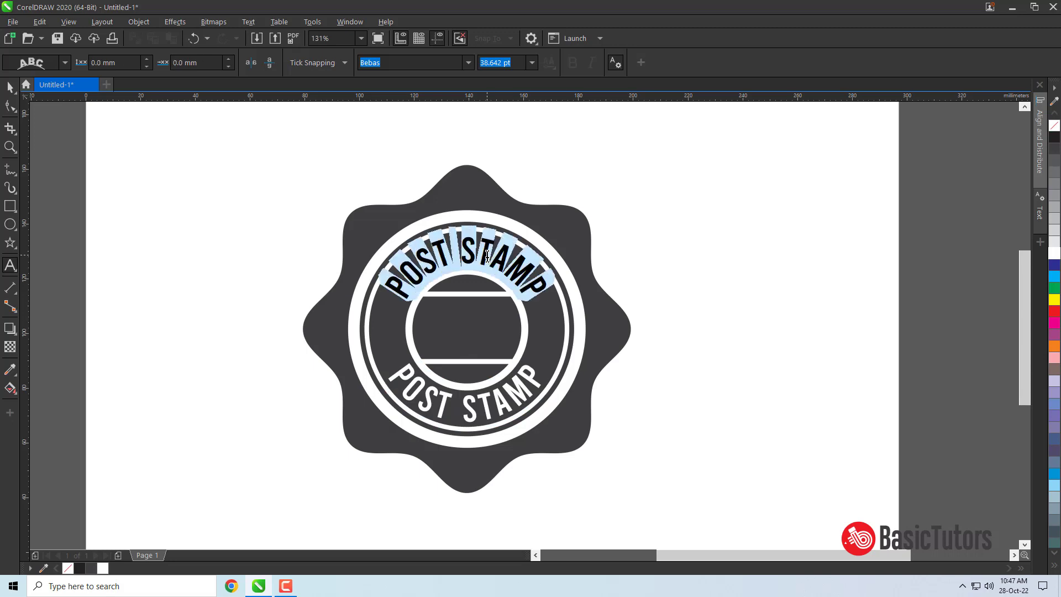
{"action": "left_click", "coordinate": [1054, 256]}
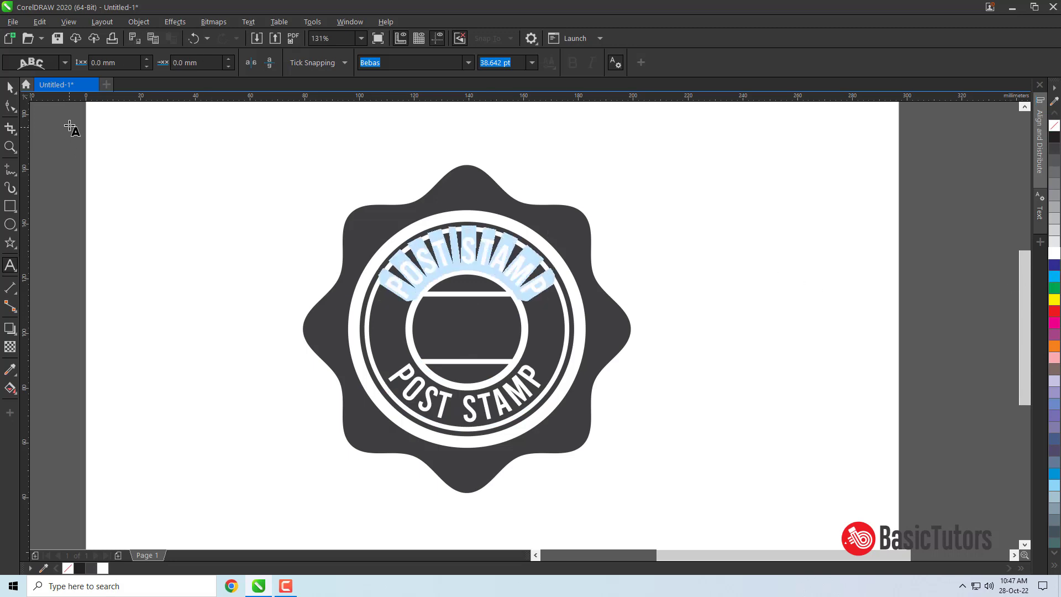
{"action": "left_click", "coordinate": [10, 86]}
{"action": "left_click", "coordinate": [181, 178]}
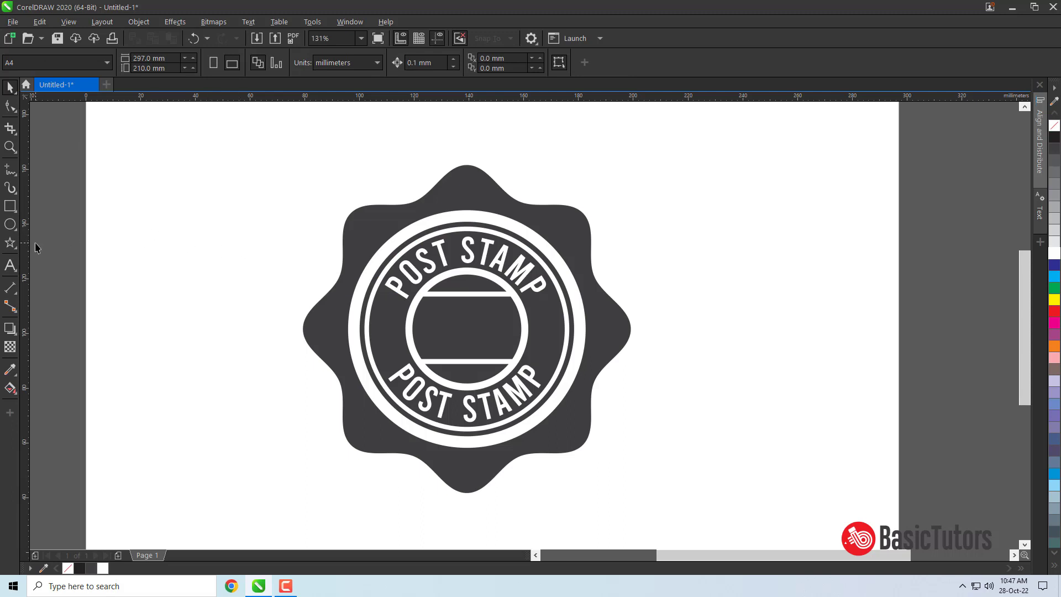
Draw a five-pointed star with sharpness 50, about 12.1 by 11.5 mm, to the left of the badge
{"action": "left_click", "coordinate": [10, 243]}
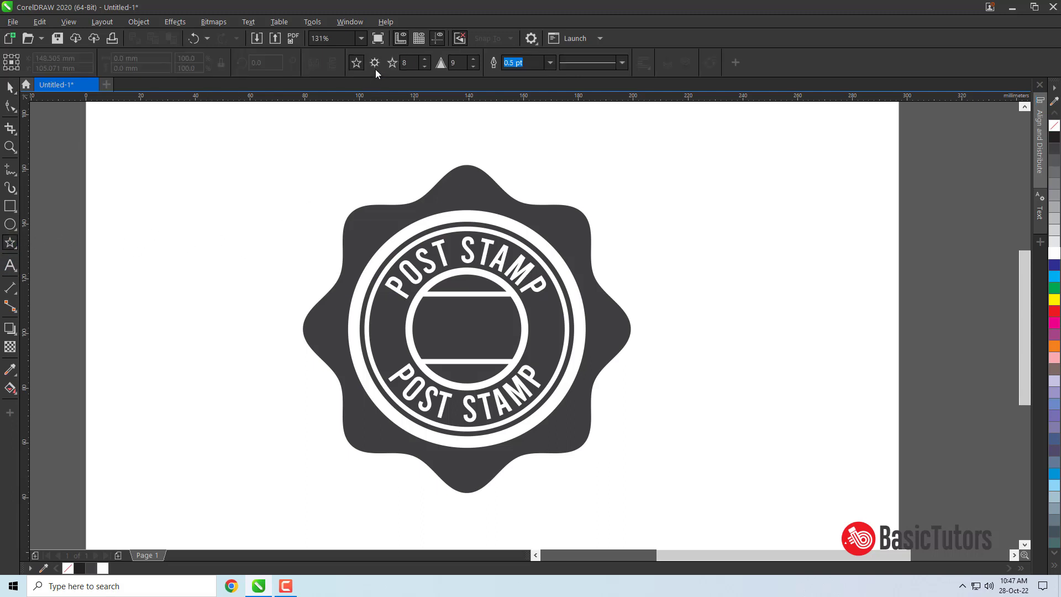
{"action": "left_click", "coordinate": [405, 64]}
{"action": "type", "text": "5"}
{"action": "left_click", "coordinate": [458, 63]}
{"action": "left_click_drag", "start_coordinate": [210, 288], "coordinate": [241, 310]}
{"action": "key", "text": "space"}
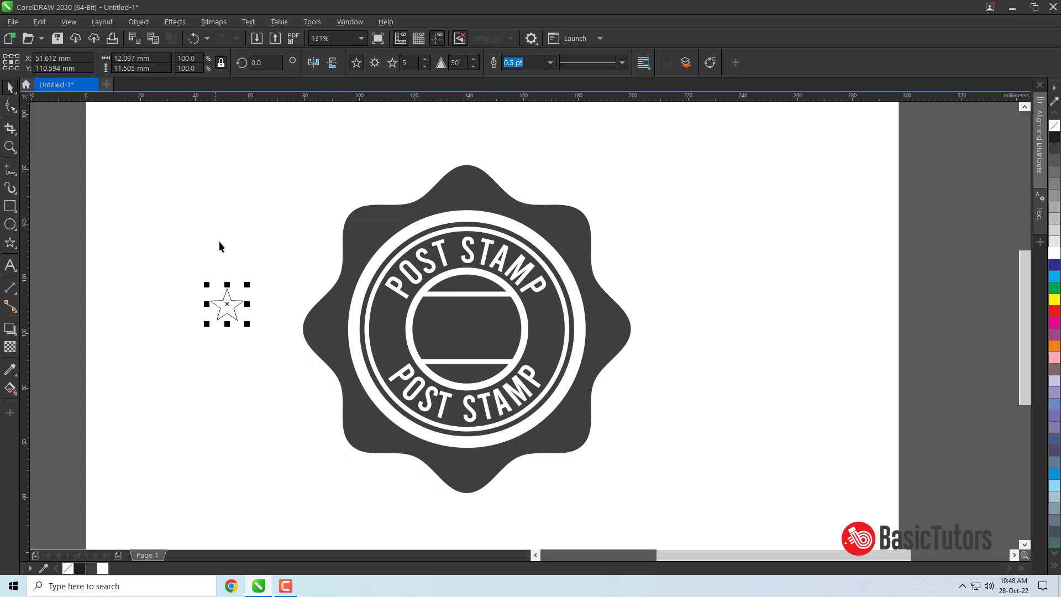
Place the star in the left gap between the curved texts, shrink it to about 8.3 mm wide, and make it white without an outline
{"action": "left_click_drag", "start_coordinate": [226, 304], "coordinate": [406, 311]}
{"action": "left_click", "coordinate": [1055, 253]}
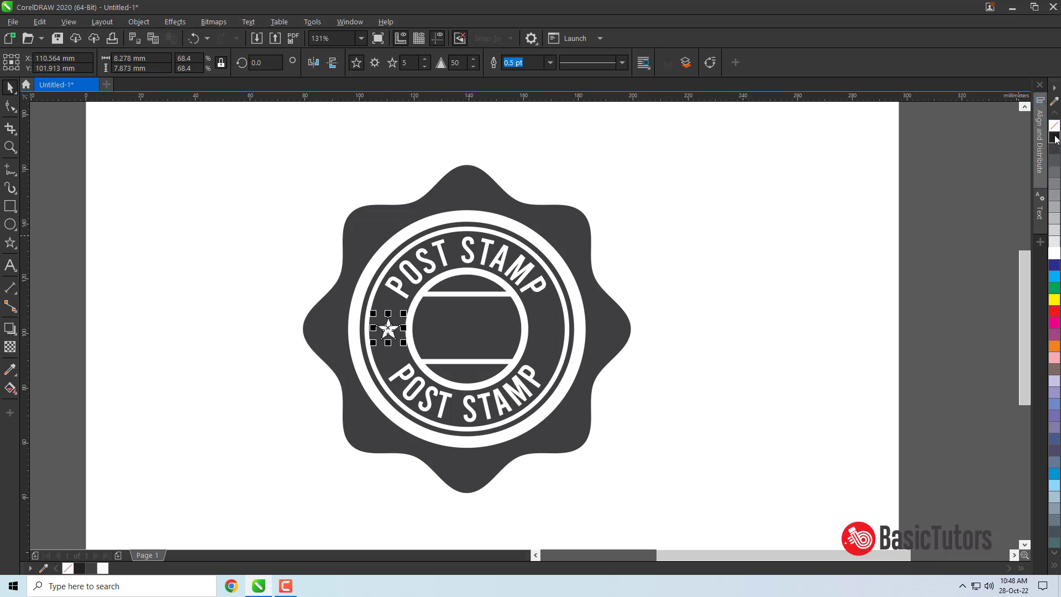
{"action": "left_click", "coordinate": [847, 242]}
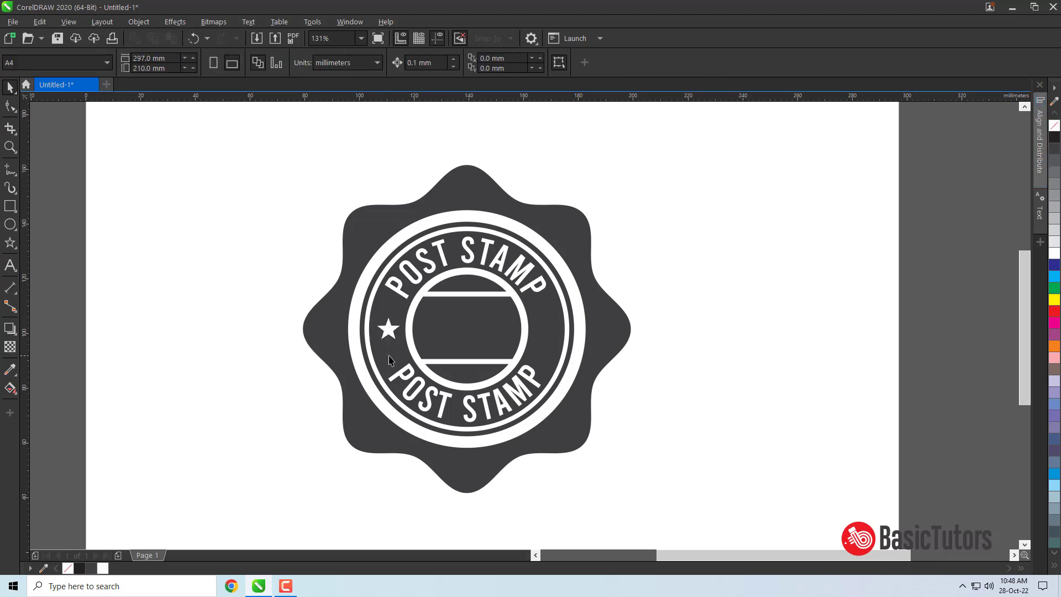
Try to align the star's centre at the same height as the artwork around the badge's centre
{"action": "left_click", "coordinate": [386, 334]}
{"action": "left_click", "coordinate": [434, 316], "text": "shift"}
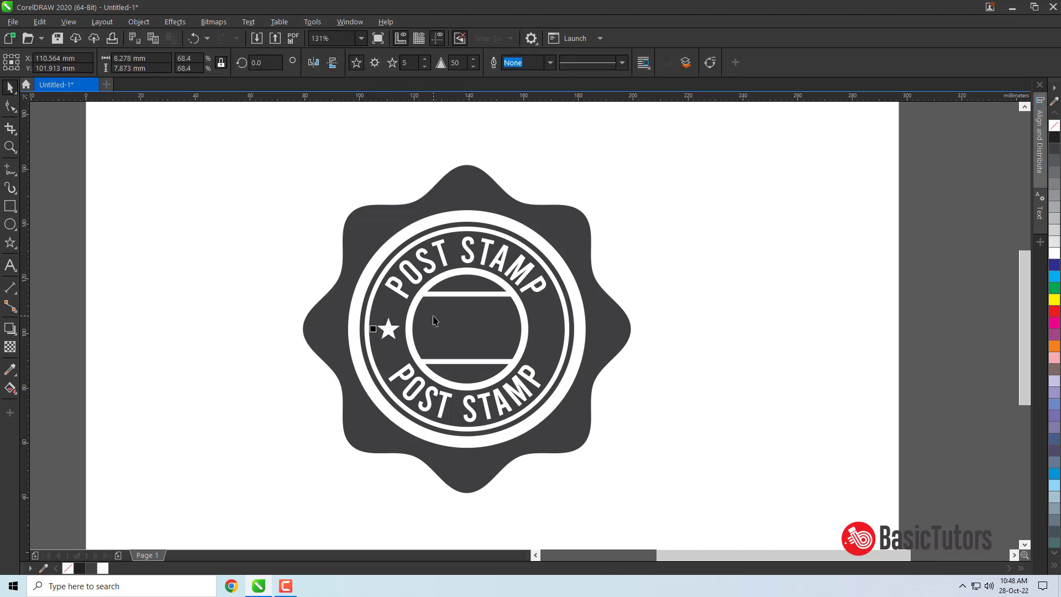
{"action": "key", "text": "e"}
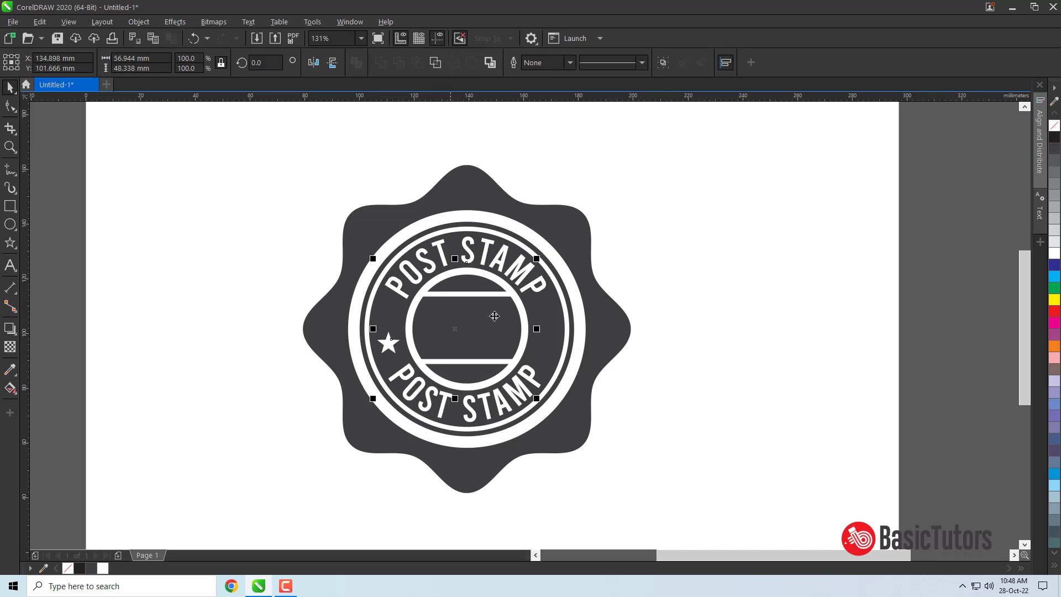
{"action": "left_click", "coordinate": [703, 315]}
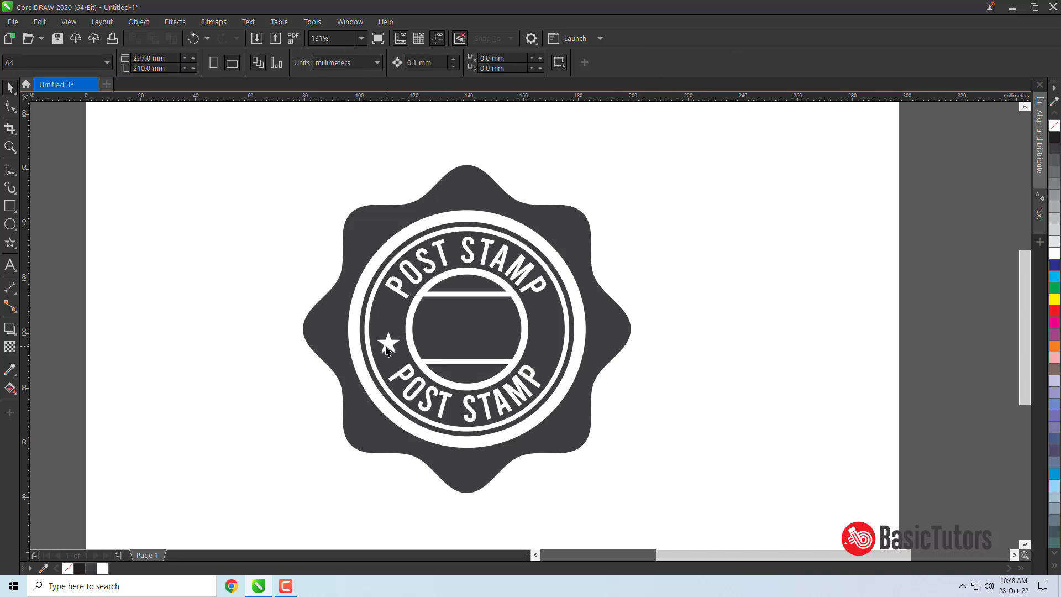
Raise the star midway between the curved texts and put a copy of it in the opposite gap on the right side
{"action": "left_click", "coordinate": [386, 347]}
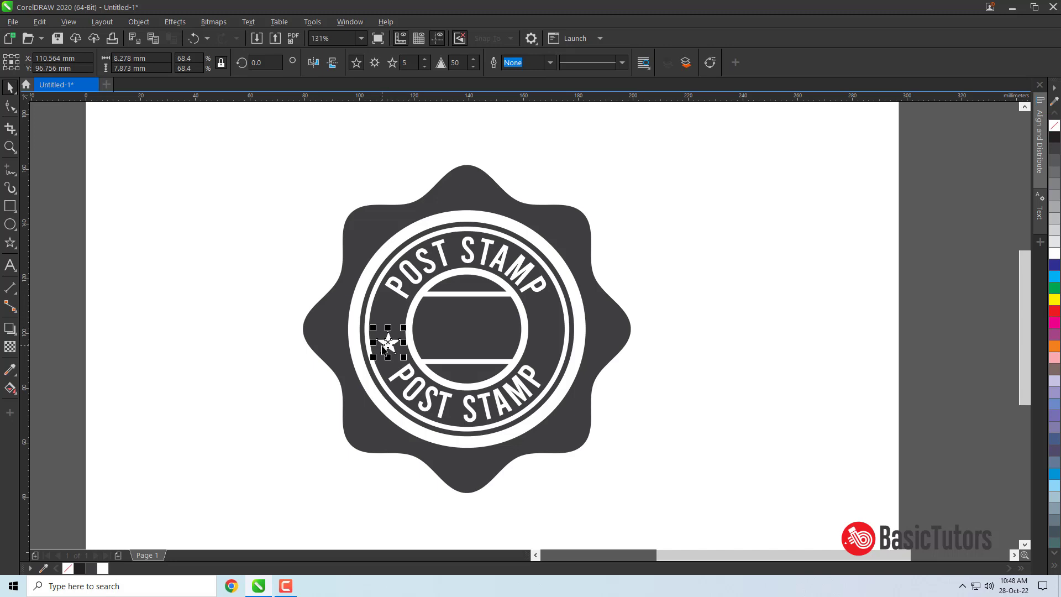
{"action": "left_click_drag", "start_coordinate": [387, 342], "coordinate": [385, 325]}
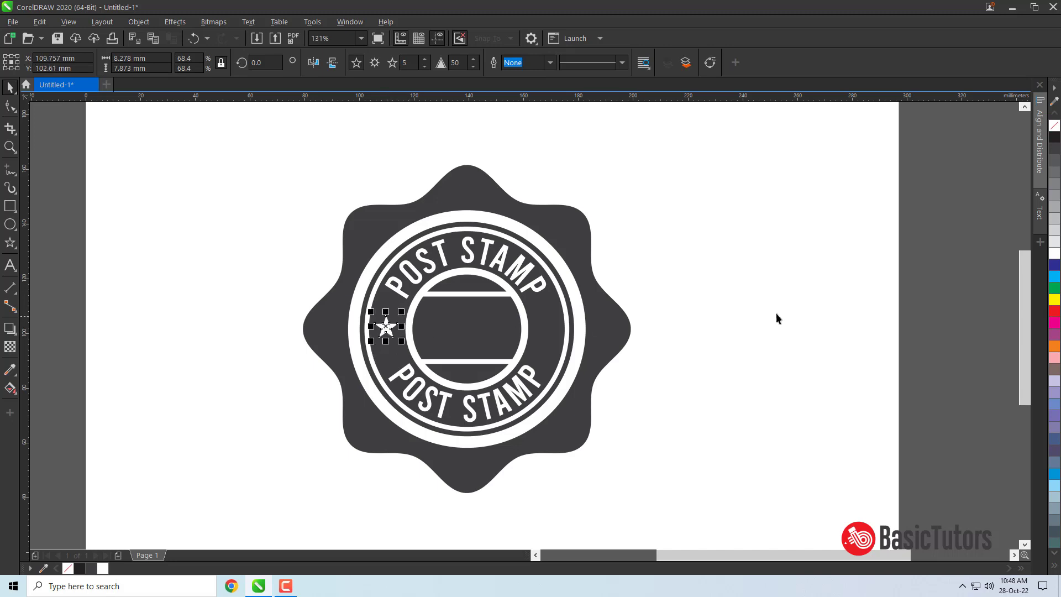
{"action": "left_click", "coordinate": [776, 314]}
{"action": "left_click", "coordinate": [385, 330]}
{"action": "left_click_drag", "start_coordinate": [385, 330], "coordinate": [547, 340]}
{"action": "left_click", "coordinate": [737, 299]}
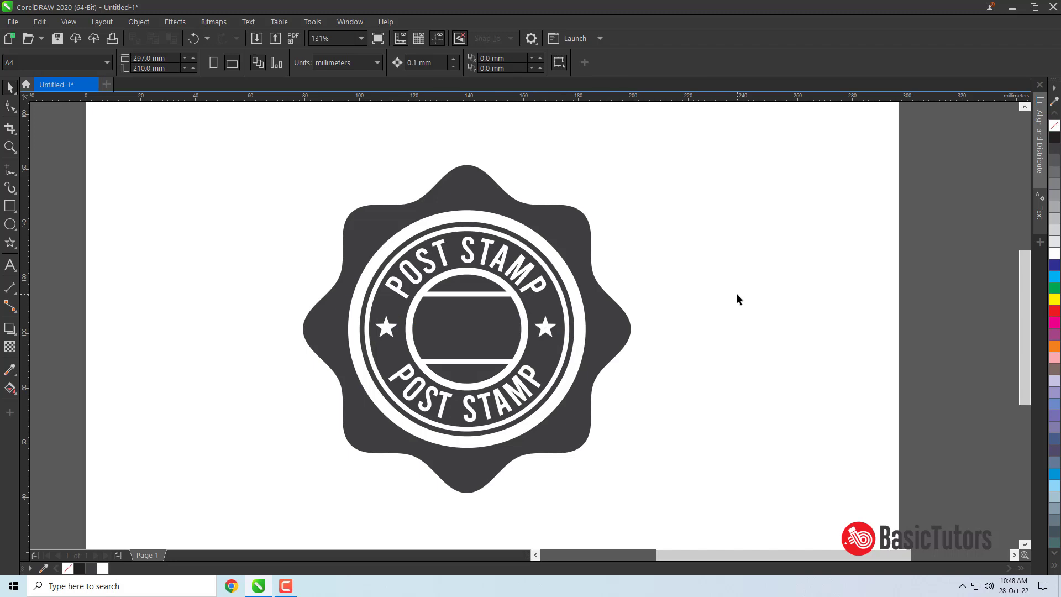
Add the text 12.12 to the left of the badge and set its font to Bebas
{"action": "left_click", "coordinate": [10, 265]}
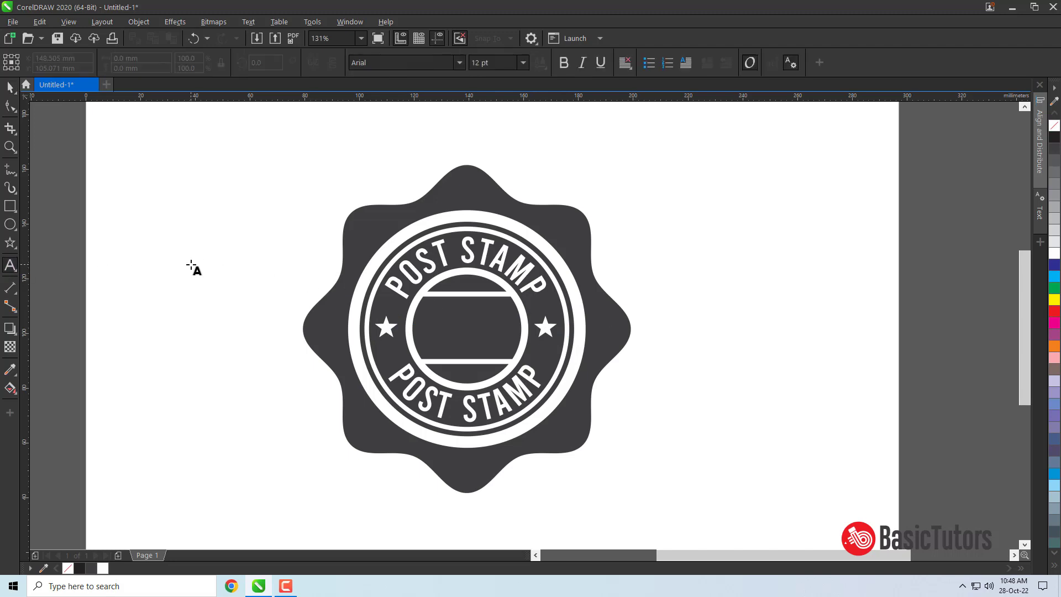
{"action": "left_click", "coordinate": [191, 264]}
{"action": "type", "text": "12"}
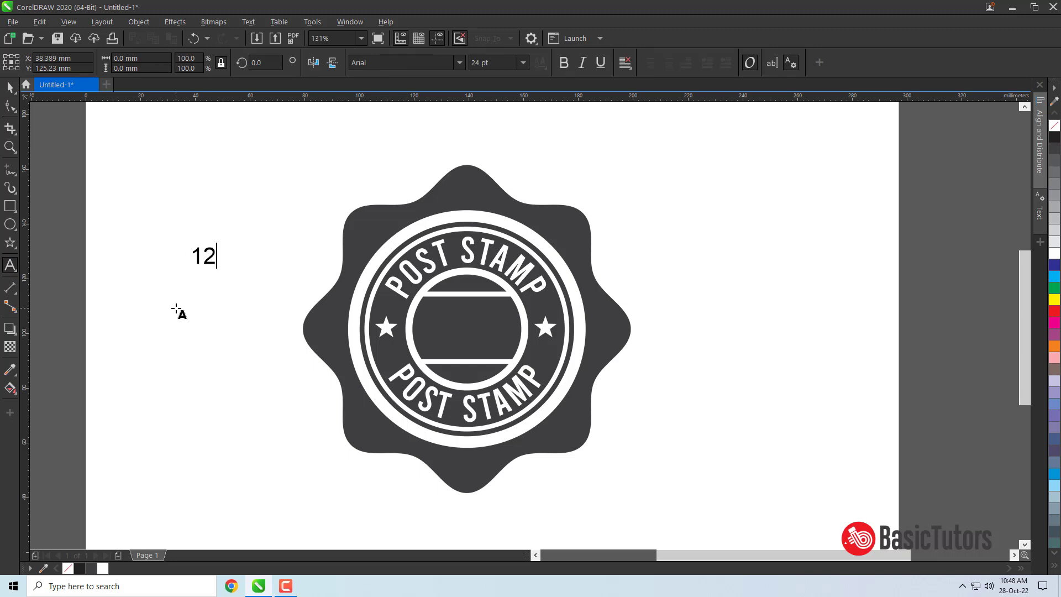
{"action": "type", "text": ".12"}
{"action": "key", "text": "ctrl+space"}
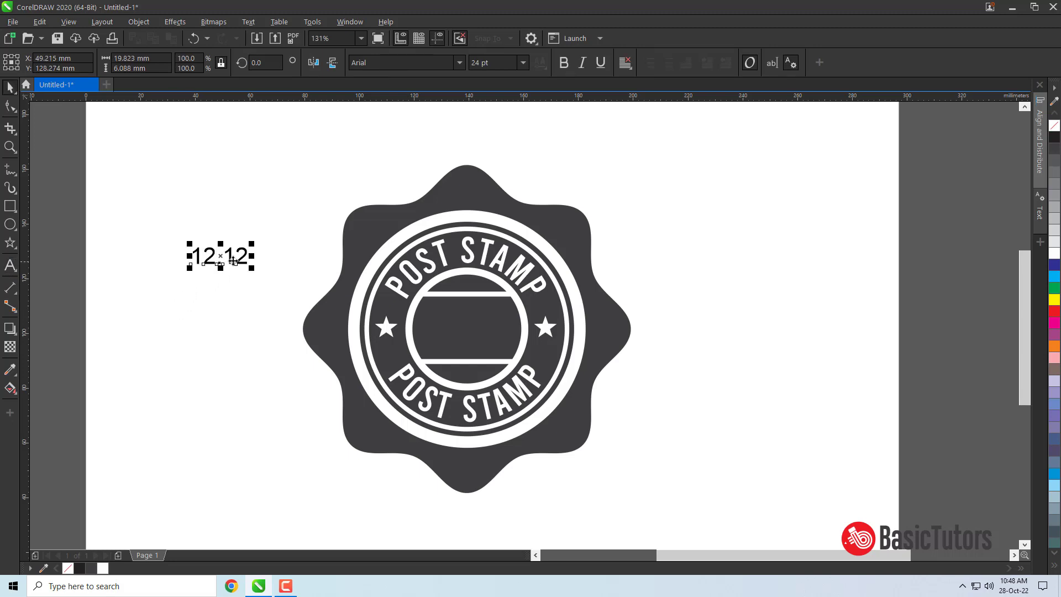
{"action": "left_click", "coordinate": [410, 61]}
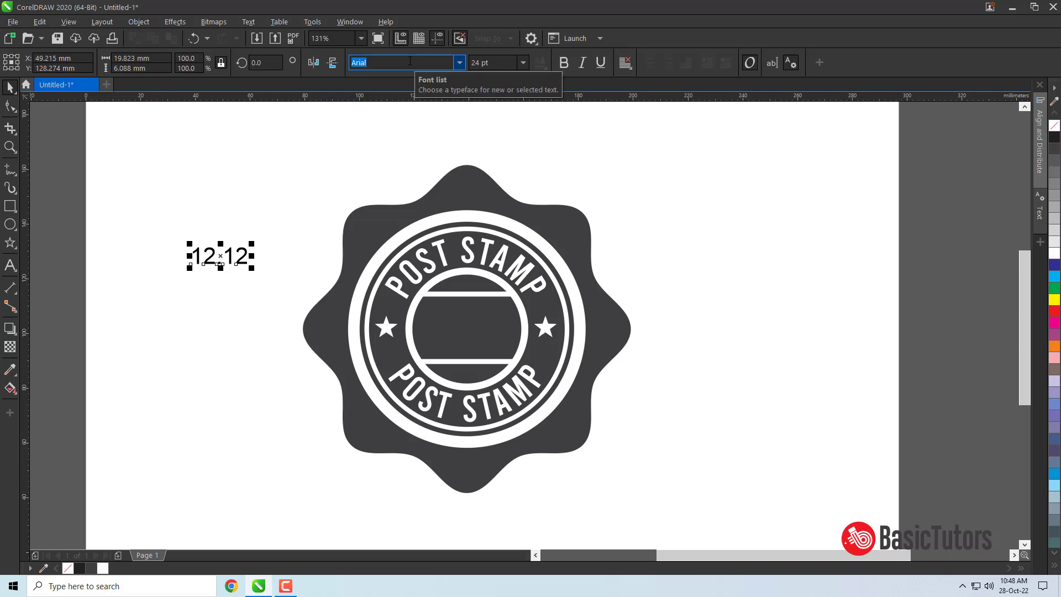
{"action": "type", "text": "Bebas"}
{"action": "key", "text": "Return"}
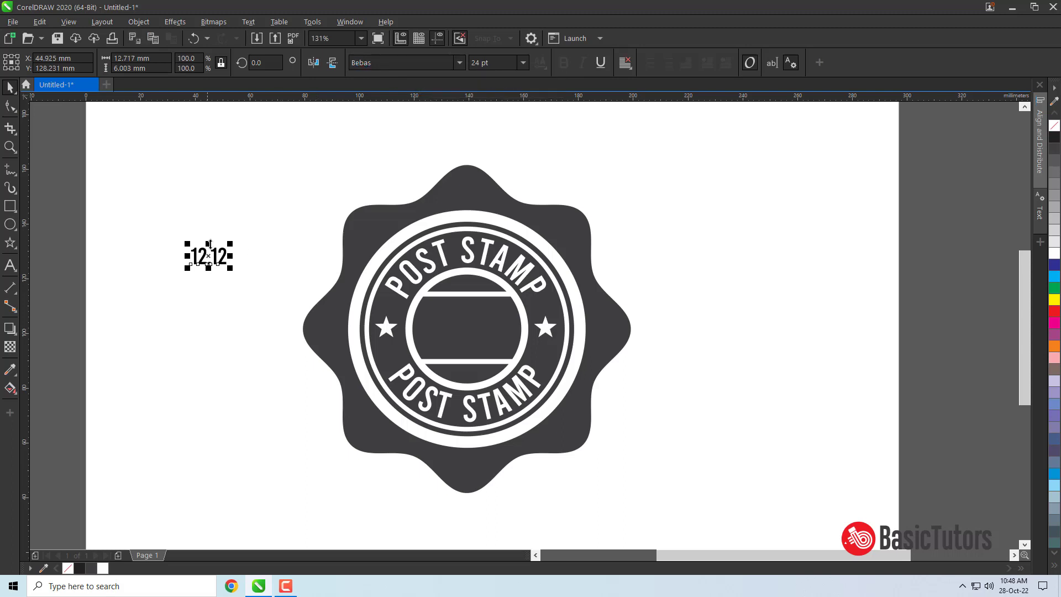
Move the 12.12 text into the upper part of the centre band, enlarge it to about 34.8 pt, and fill it white
{"action": "left_click_drag", "start_coordinate": [210, 258], "coordinate": [496, 299]}
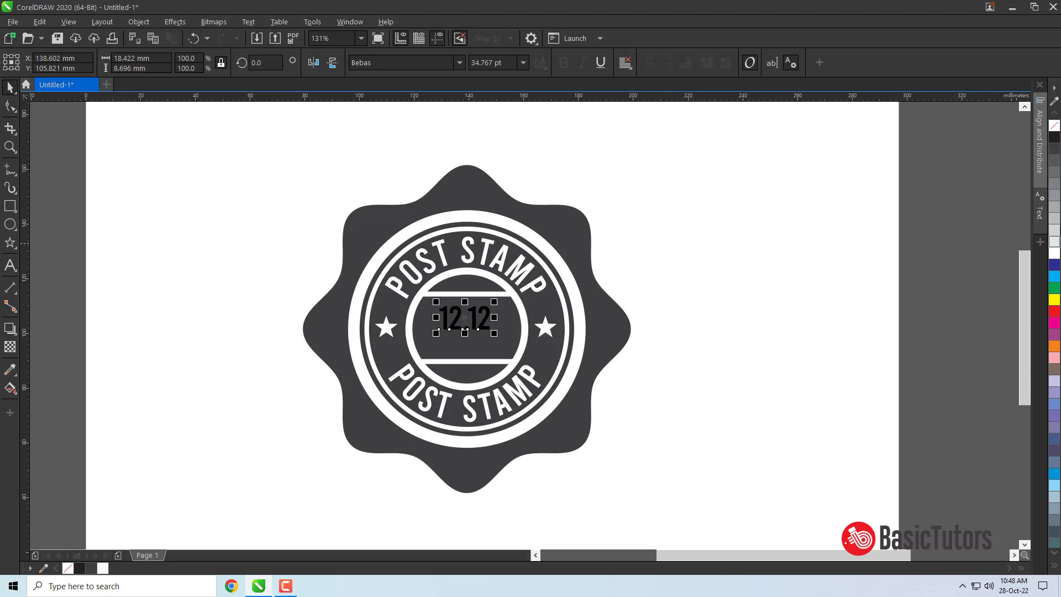
{"action": "left_click", "coordinate": [1054, 253]}
{"action": "left_click", "coordinate": [764, 267]}
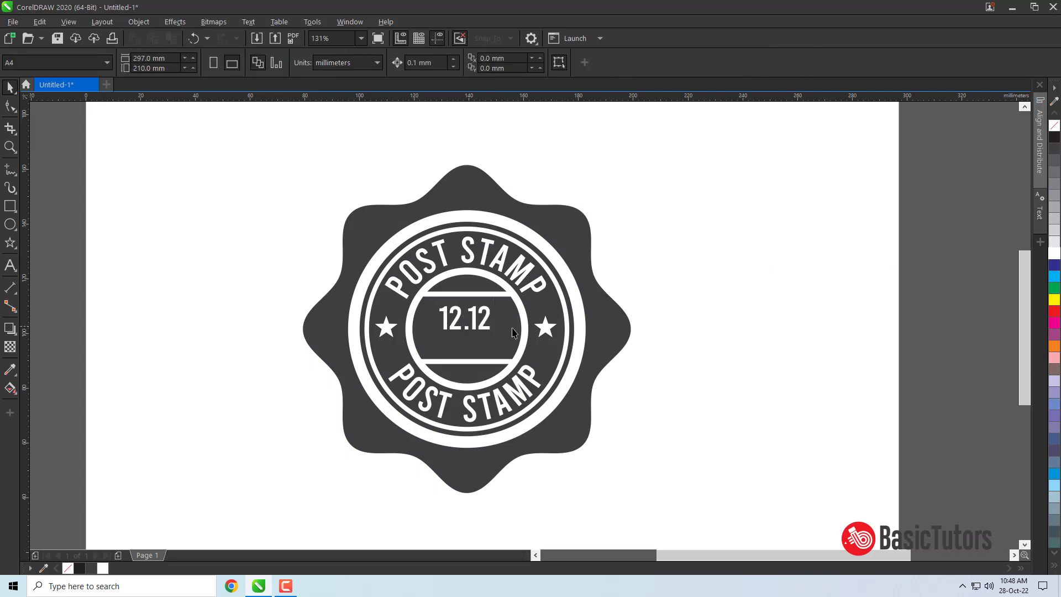
Duplicate the 12.12 text directly below itself and change the copy to 2014
{"action": "left_click", "coordinate": [484, 332]}
{"action": "left_click", "coordinate": [485, 332]}
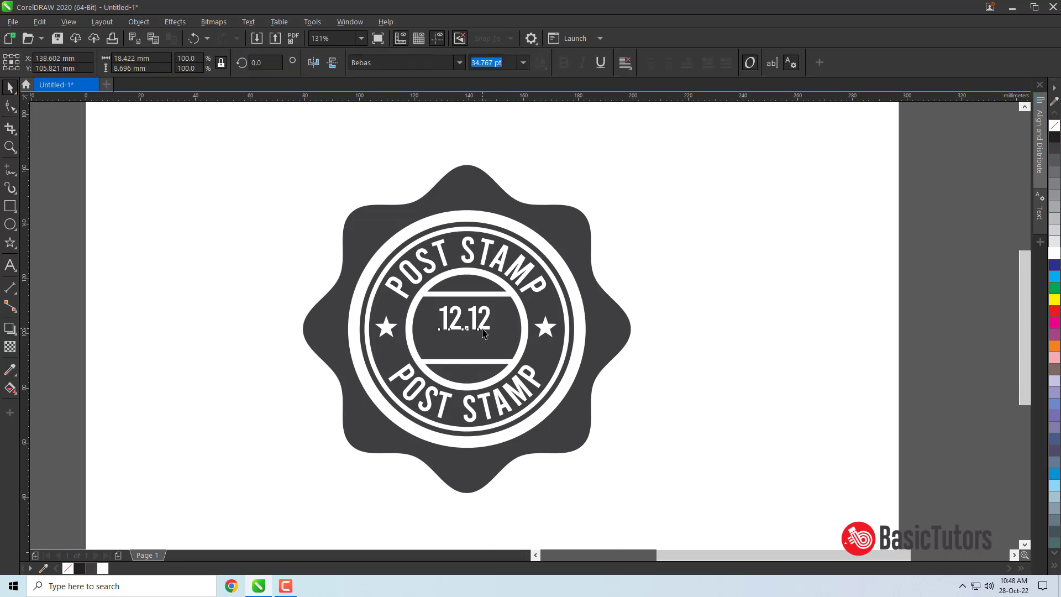
{"action": "left_click_drag", "start_coordinate": [471, 325], "coordinate": [472, 353]}
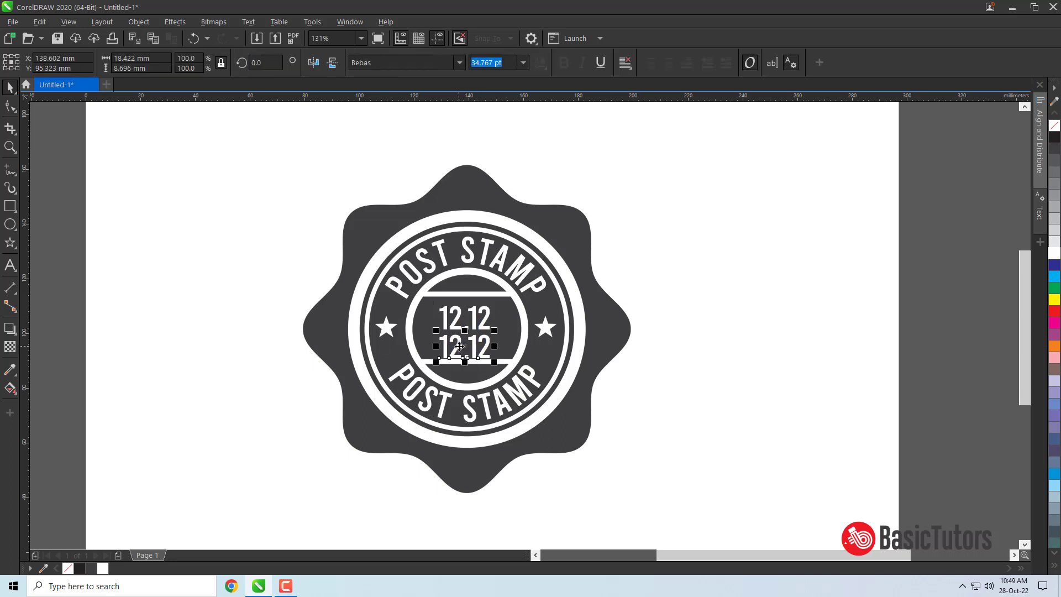
{"action": "double_click", "coordinate": [458, 347]}
{"action": "key", "text": "ctrl+a"}
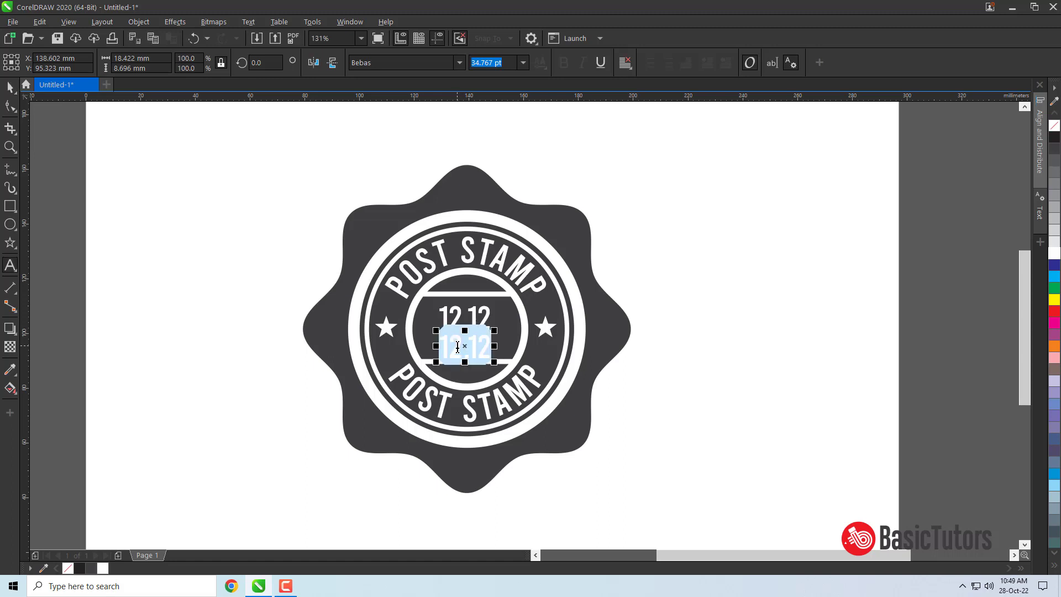
{"action": "type", "text": "2014"}
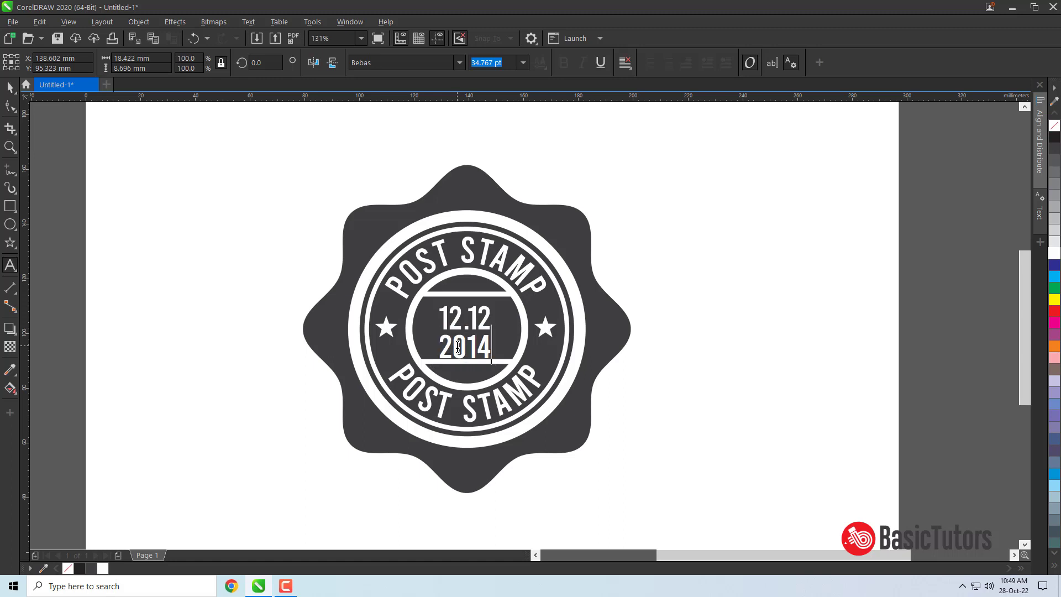
{"action": "key", "text": "ctrl+space"}
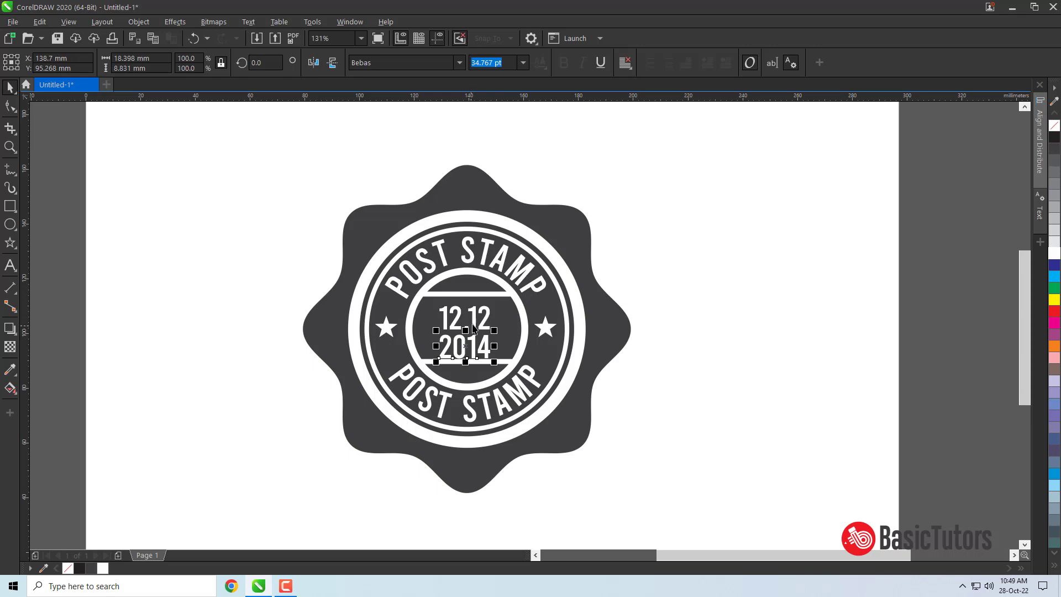
Shift both date lines up together so they sit centred between the two white bars
{"action": "left_click", "coordinate": [476, 323], "text": "shift"}
{"action": "left_click_drag", "start_coordinate": [467, 333], "coordinate": [467, 328]}
{"action": "left_click", "coordinate": [705, 297]}
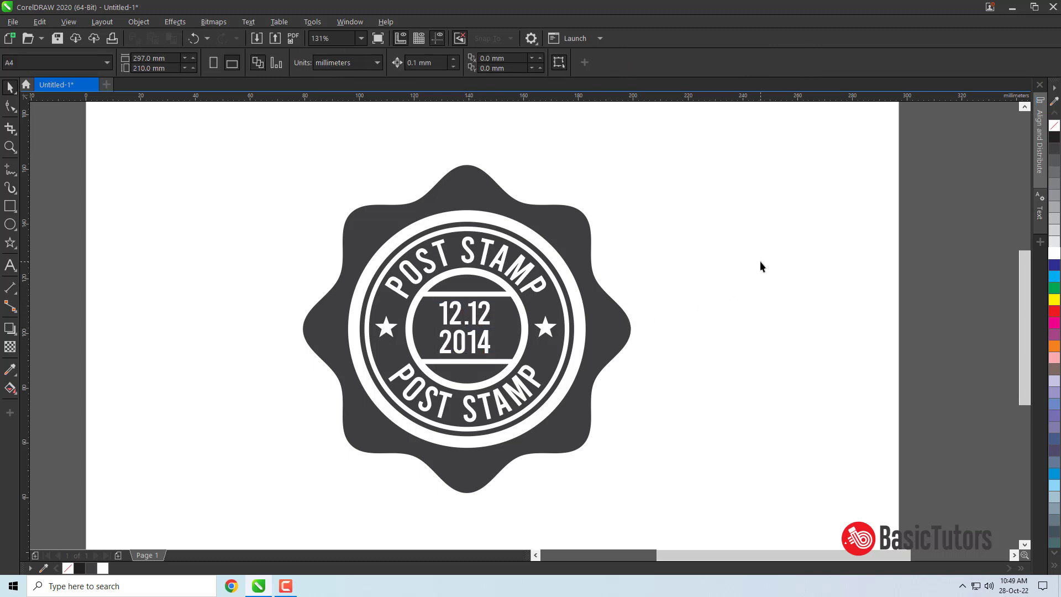